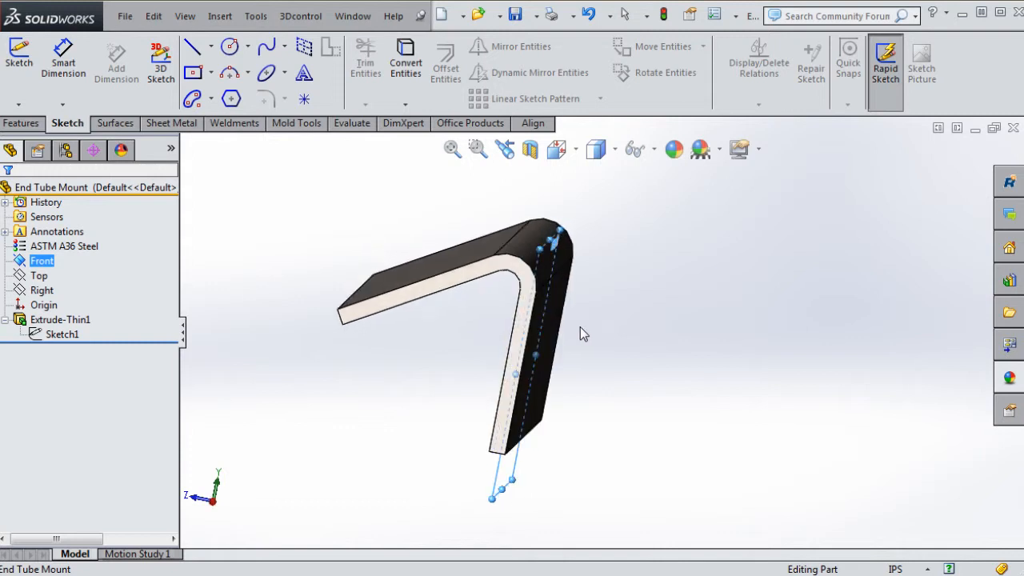
# Inspect where the Top and Right planes lie by selecting them and orbiting the bracket
pyautogui.click(803, 427)
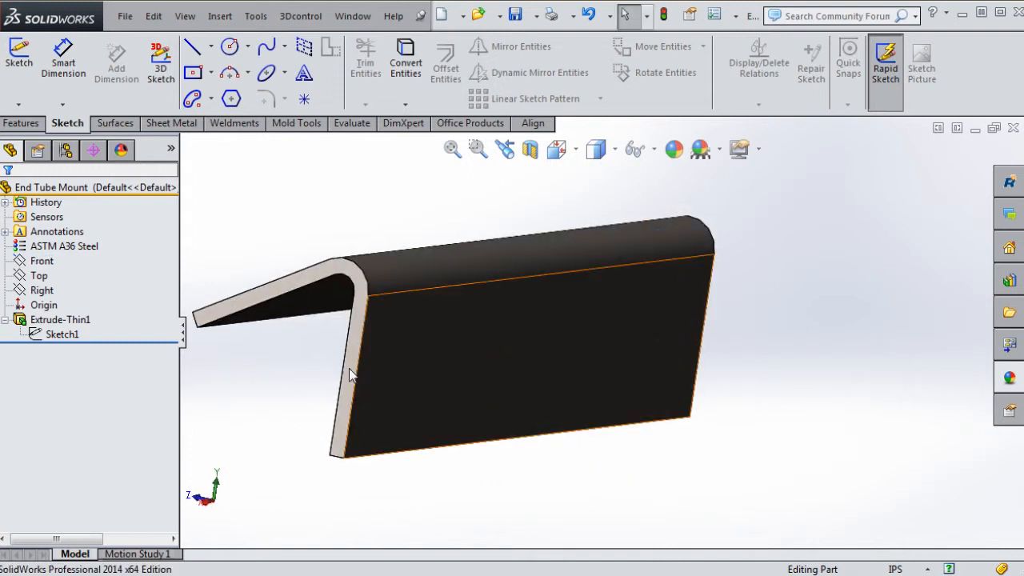
pyautogui.click(38, 278)
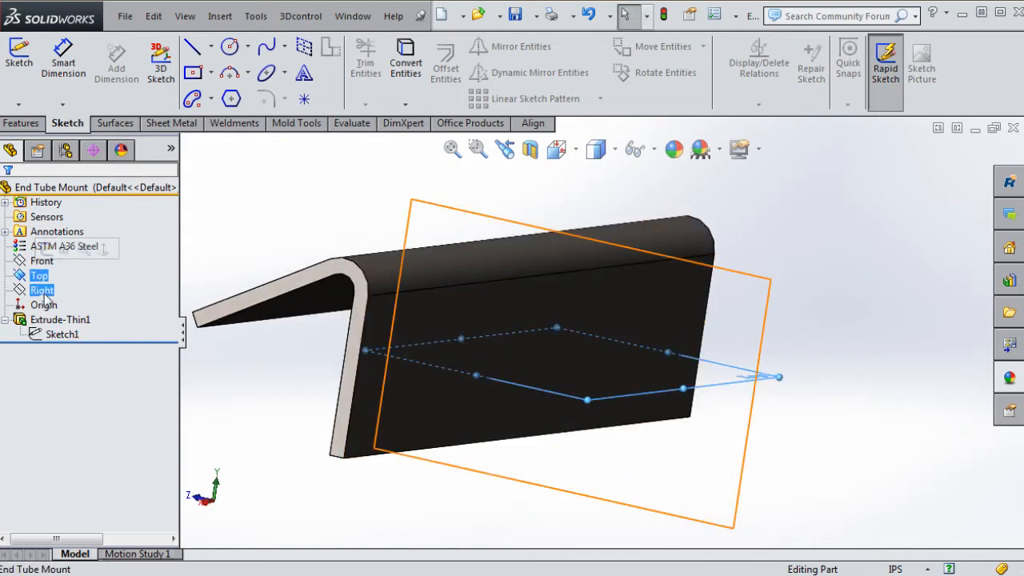
pyautogui.click(41, 289)
pyautogui.moveTo(931, 362); pyautogui.dragTo(862, 372, button='middle')
pyautogui.scroll(3, 849, 369)
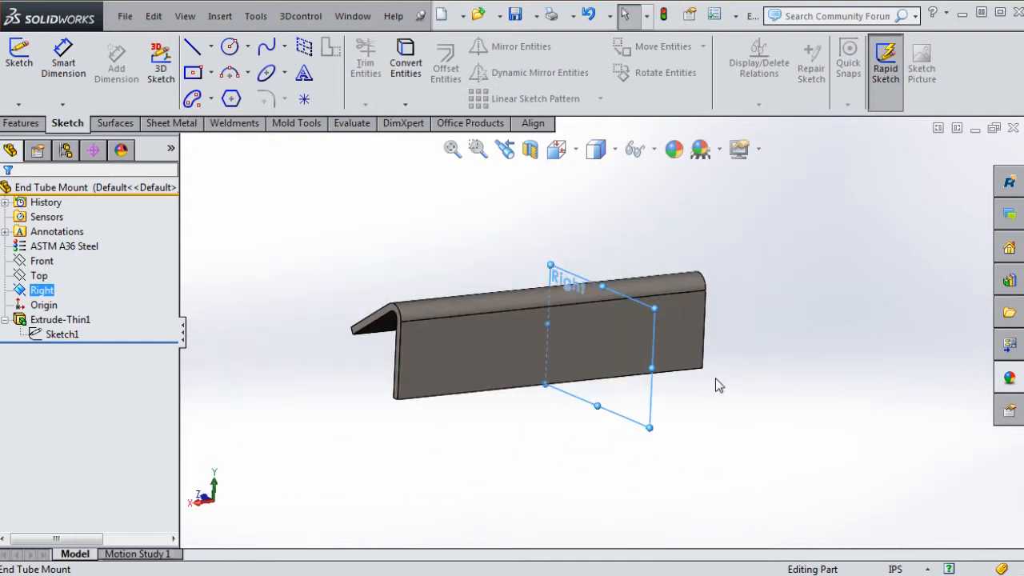
pyautogui.click(270, 318)
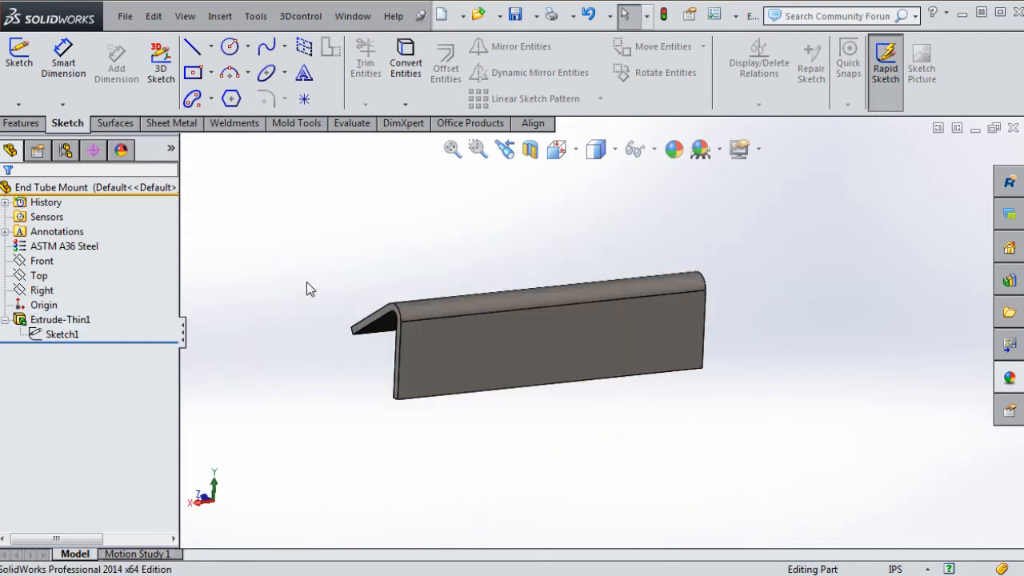
pyautogui.moveTo(308, 285); pyautogui.dragTo(349, 285, button='middle')
pyautogui.scroll(-4, 490, 336)
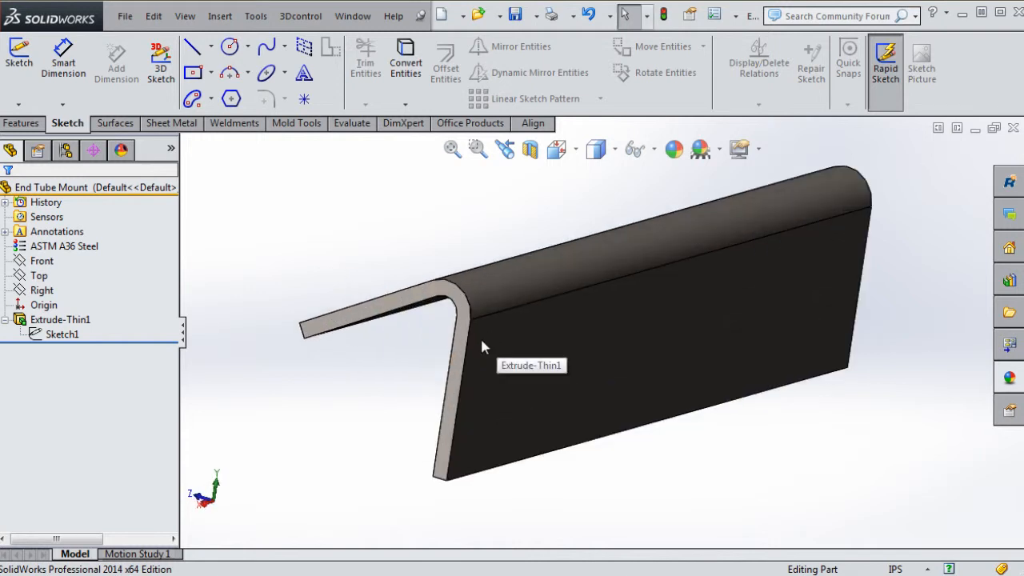
pyautogui.scroll(3, 359, 368)
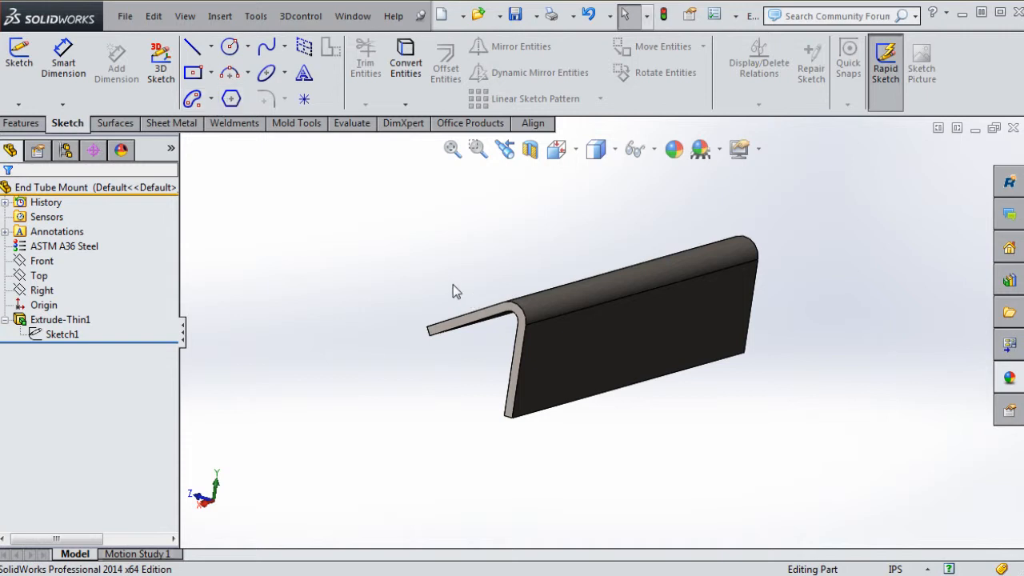
# Select the bracket's broad front face and start a centerpoint arc slot sketch on it
pyautogui.moveTo(453, 291); pyautogui.dragTo(718, 393, button='middle')
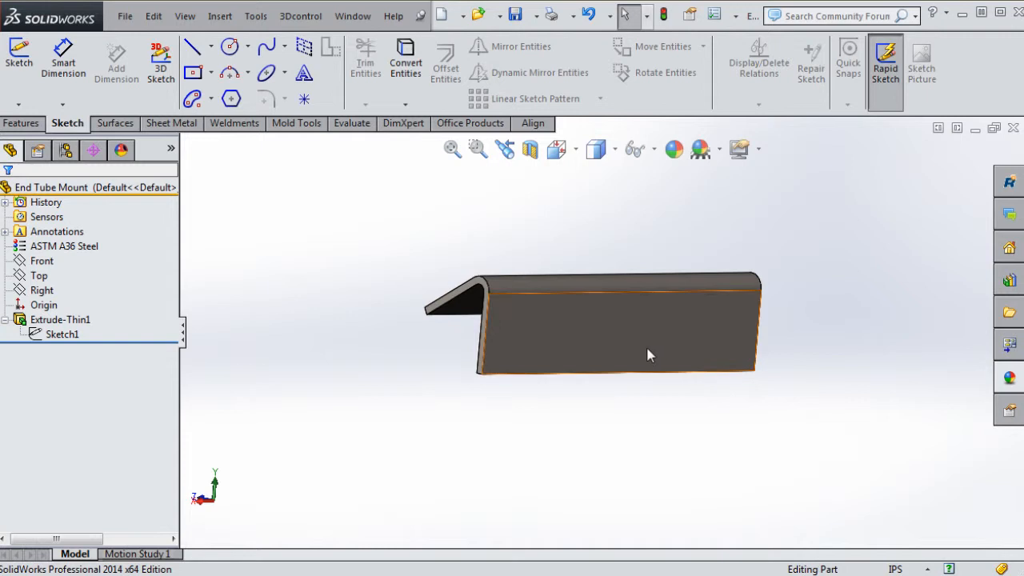
pyautogui.moveTo(651, 434); pyautogui.dragTo(655, 325, button='middle')
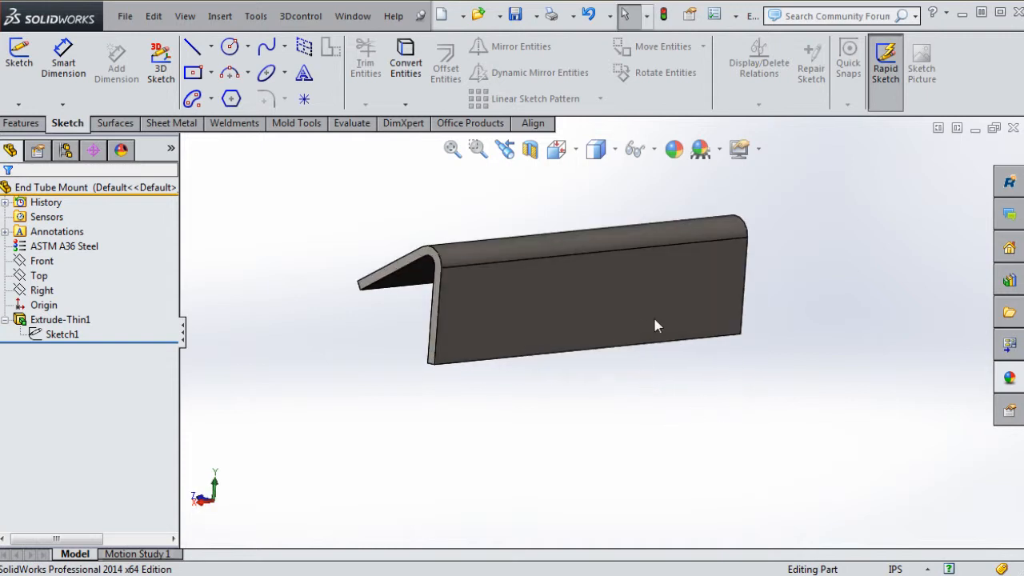
pyautogui.click(632, 299)
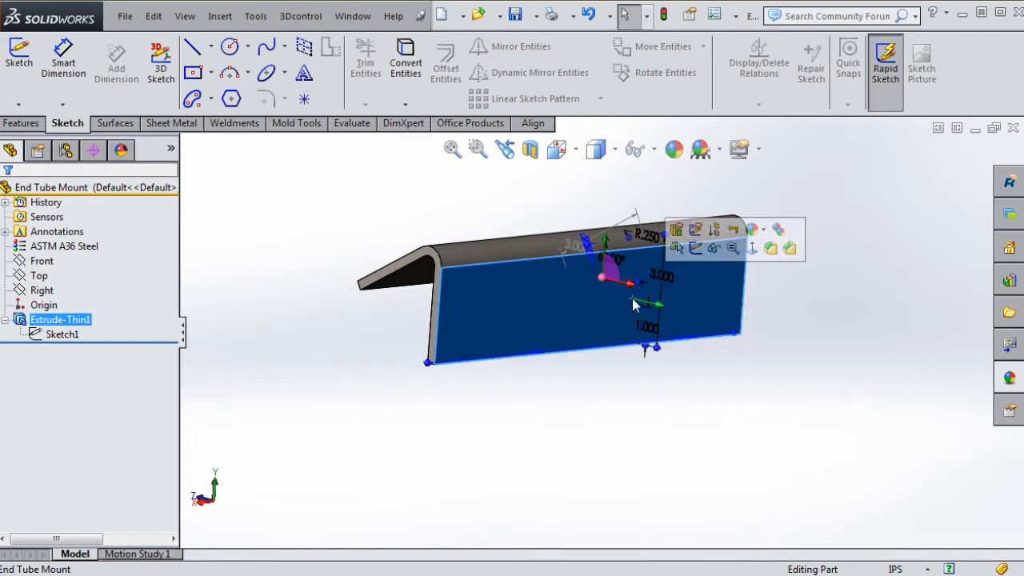
pyautogui.click(616, 431)
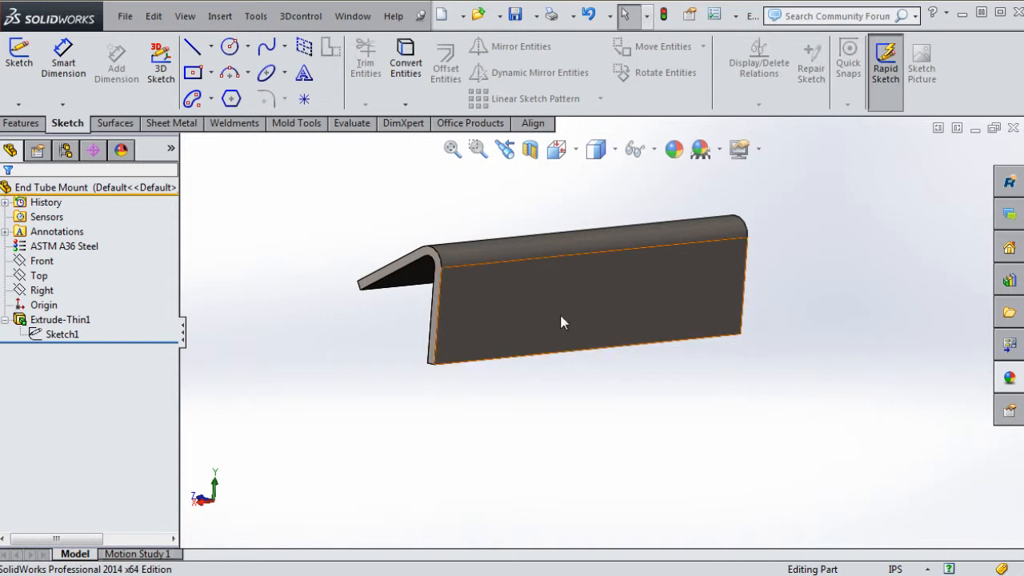
pyautogui.click(599, 308)
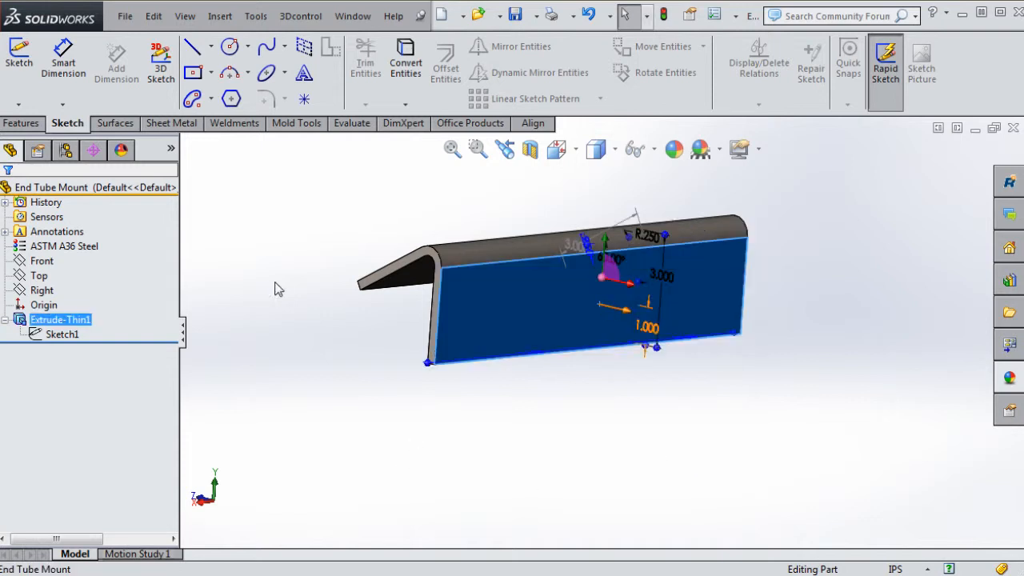
pyautogui.click(190, 97)
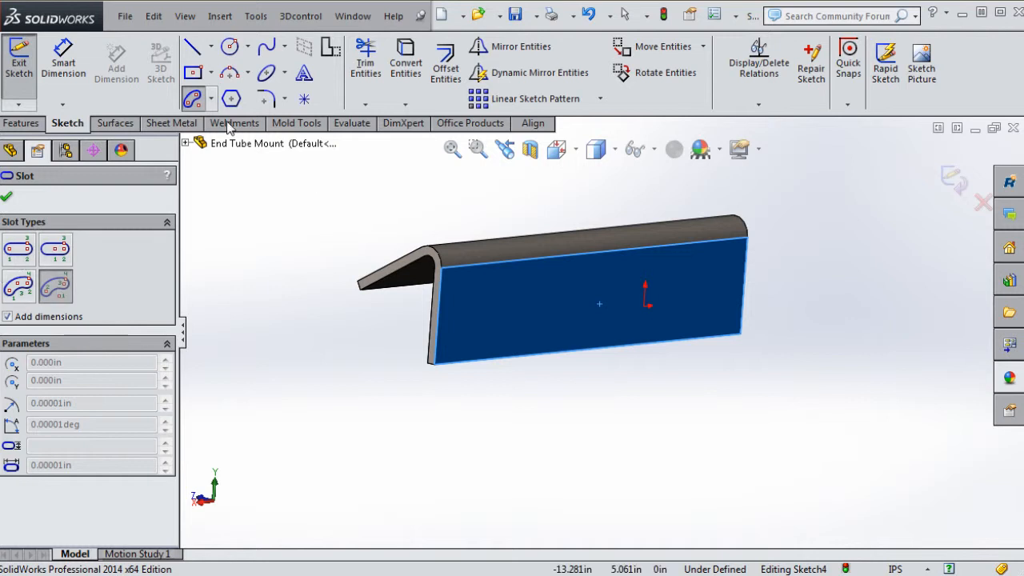
# Place an arc slot centre point, cancel the slot, and bring up the slot type list again
pyautogui.click(213, 100)
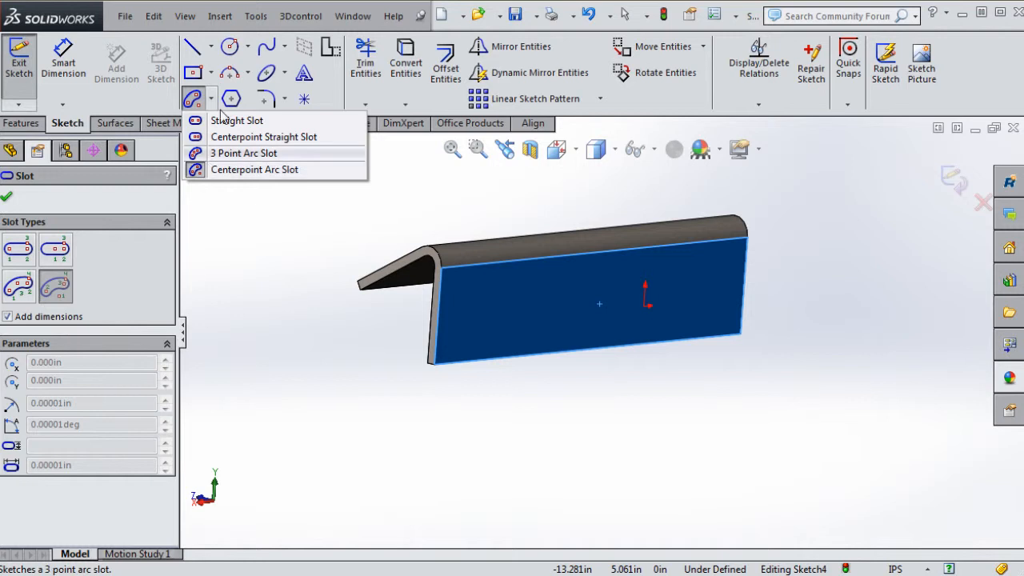
pyautogui.click(210, 72)
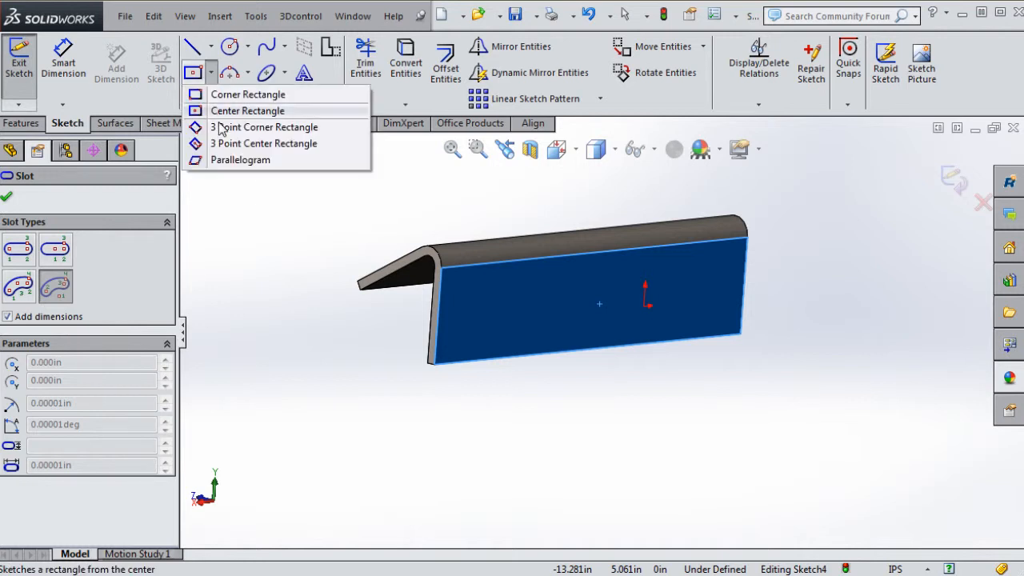
pyautogui.click(261, 208)
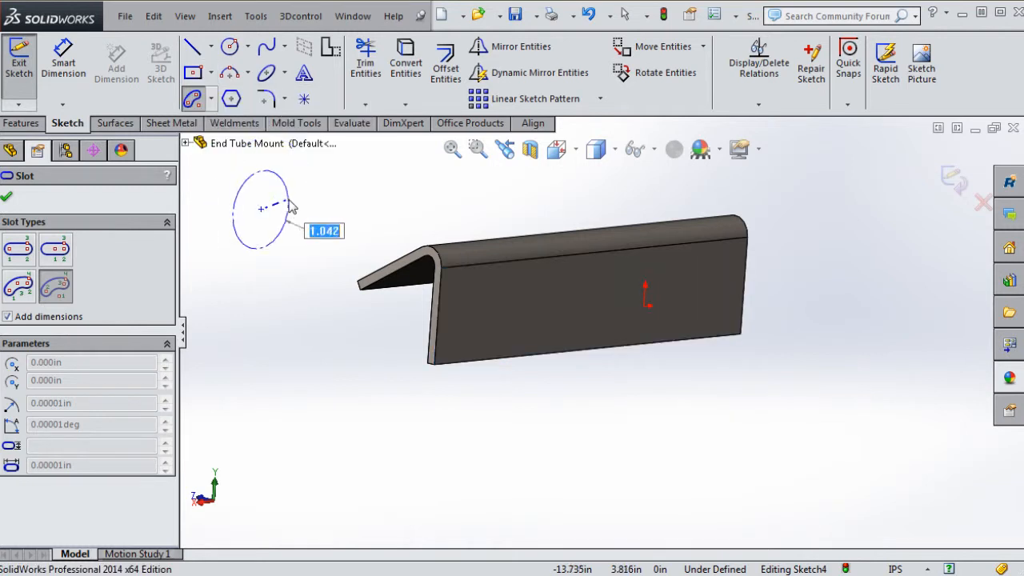
pyautogui.press('Escape')
pyautogui.click(211, 99)
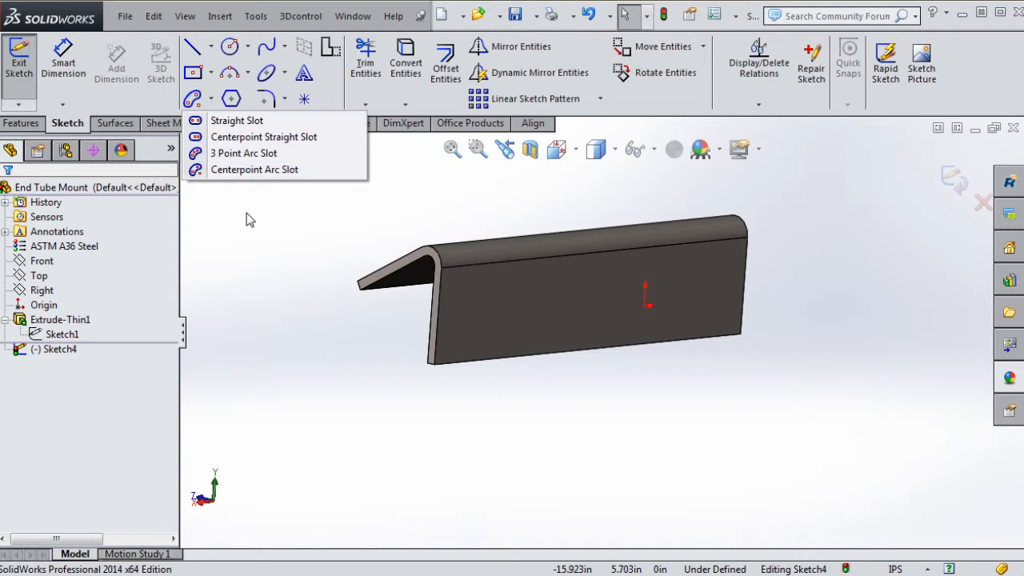
# Choose the plain Straight Slot type with Add dimensions on, using the overall-length option
pyautogui.click(226, 142)
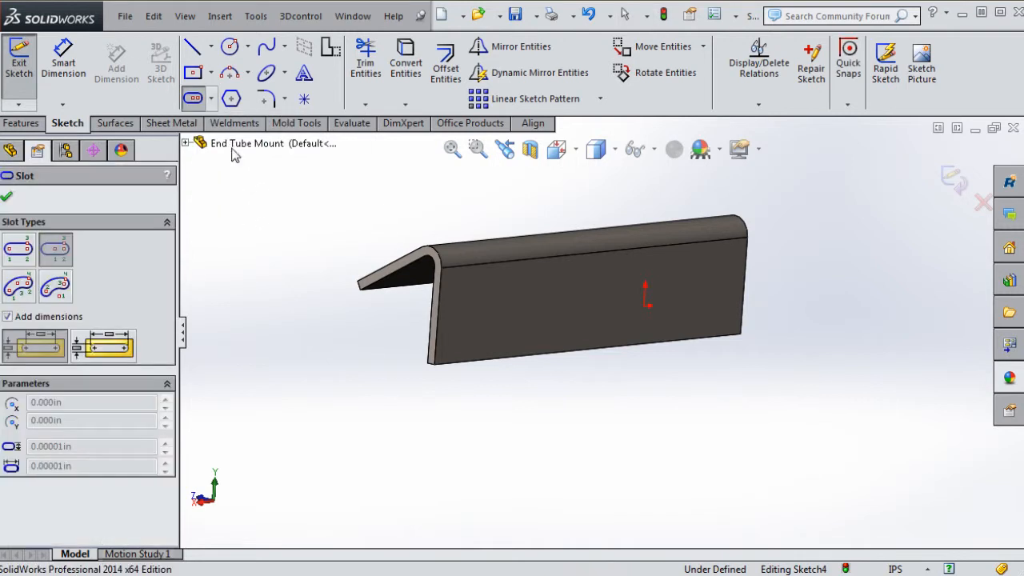
pyautogui.click(18, 251)
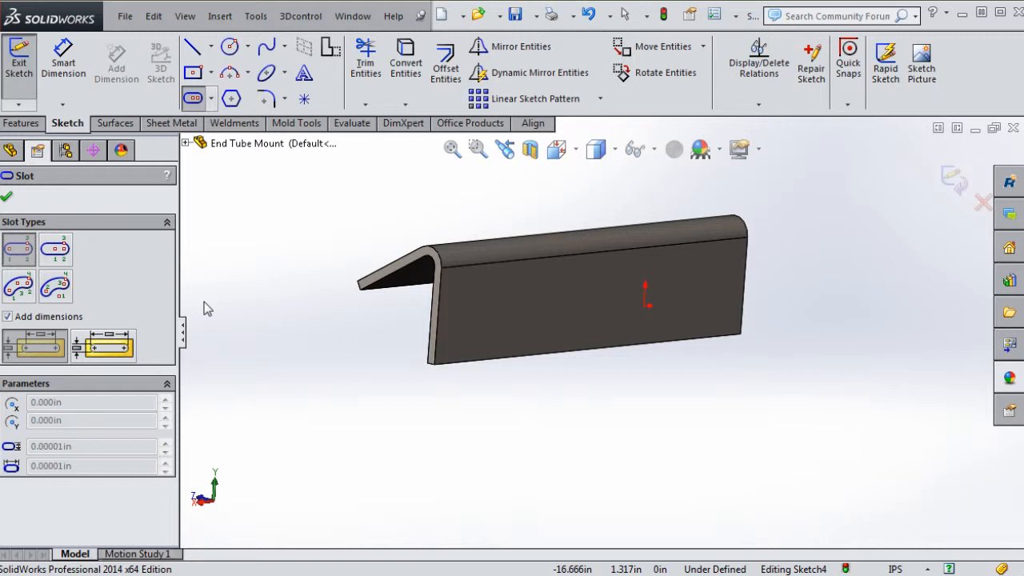
pyautogui.click(8, 319)
pyautogui.click(8, 317)
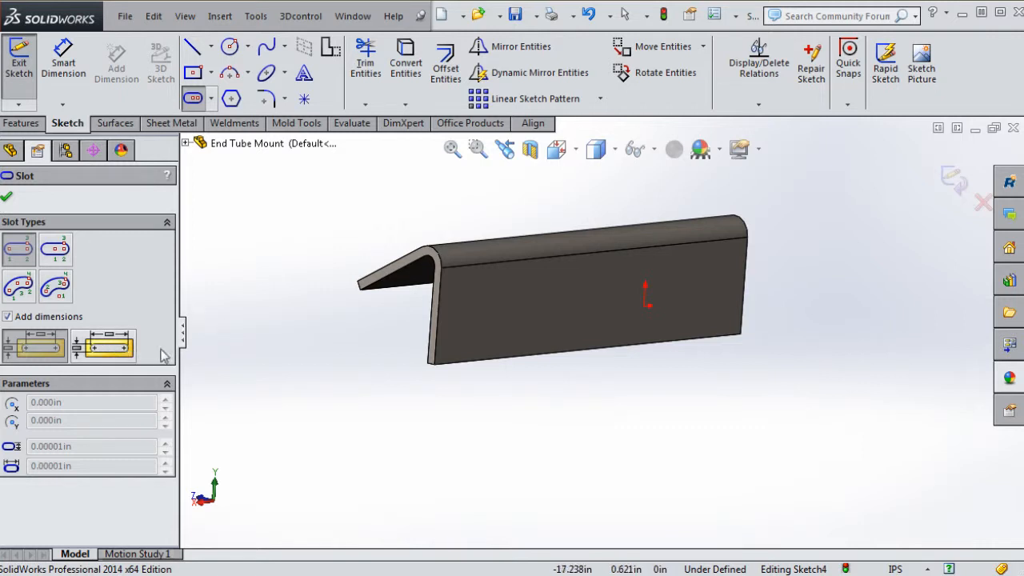
pyautogui.click(116, 346)
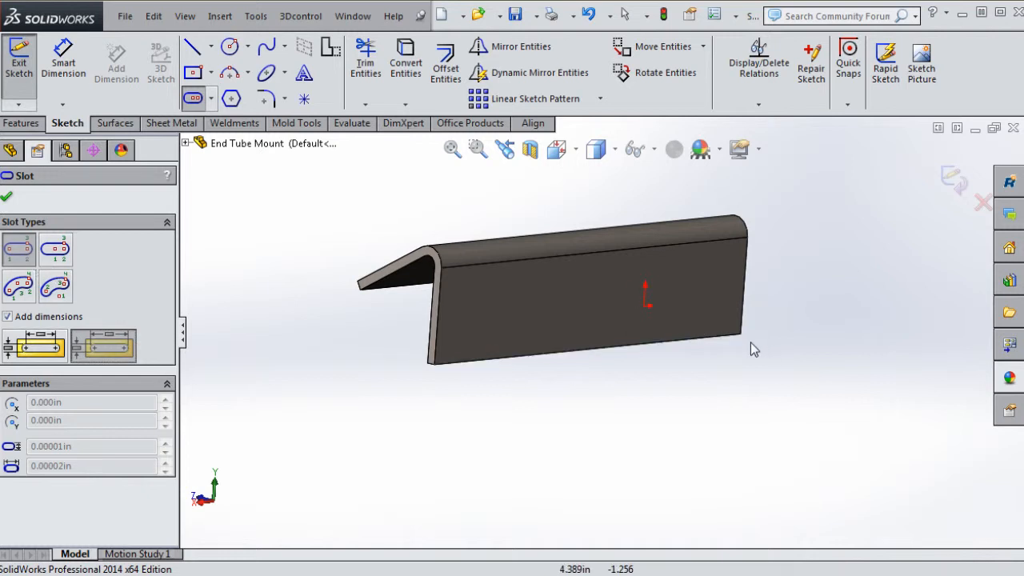
# Cancel the first slot attempt and view the selected front face Normal To (Ctrl+8)
pyautogui.click(585, 317)
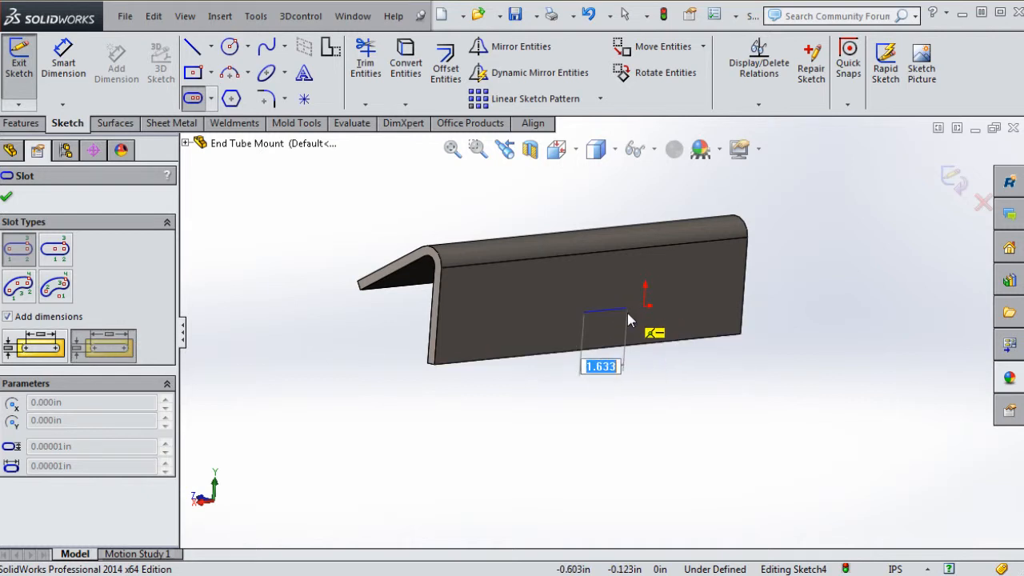
pyautogui.press('Escape')
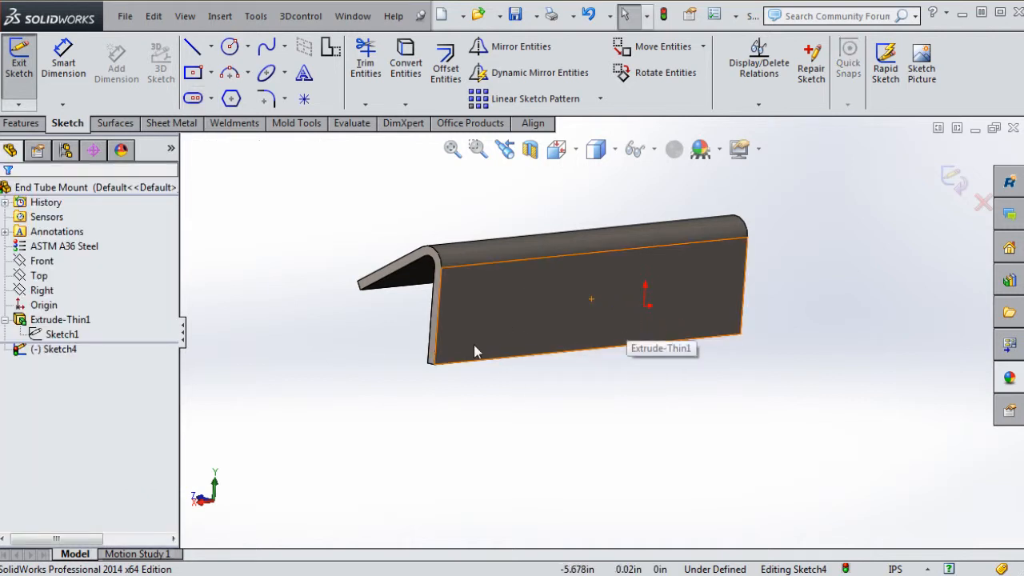
pyautogui.click(559, 312)
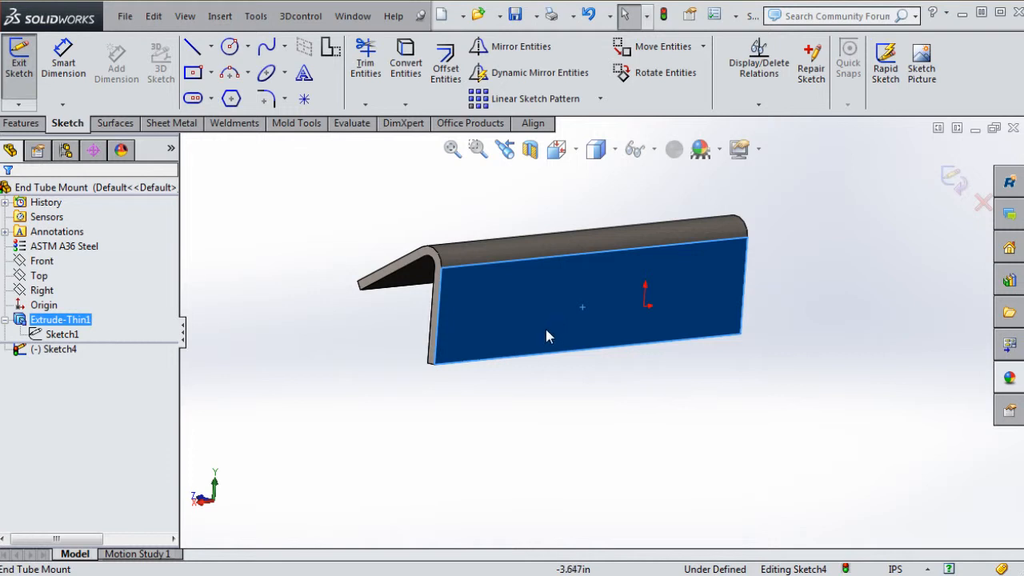
pyautogui.hotkey('ctrl', '8')
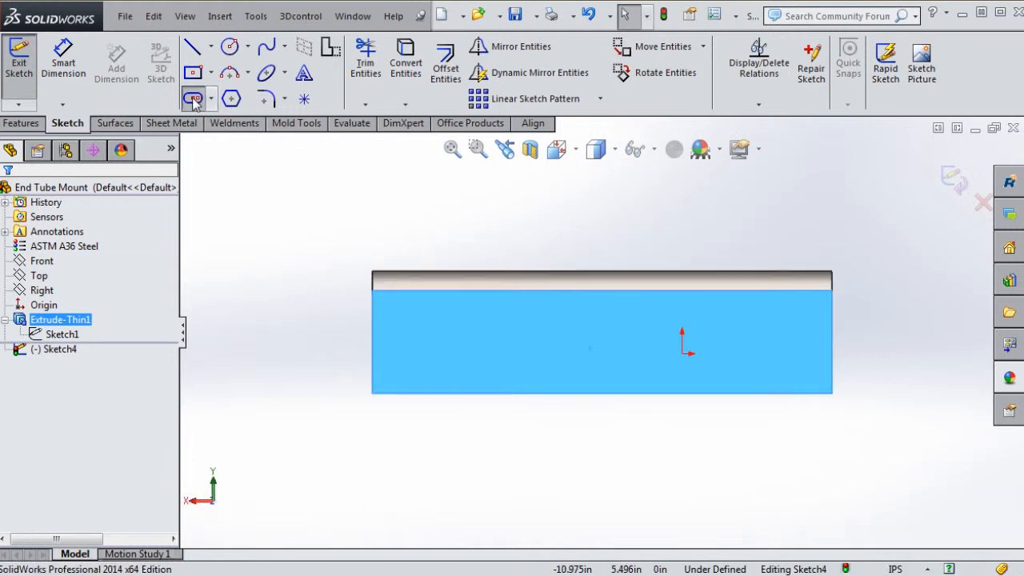
# Draw a straight slot from the origin, 2.049 long and .599 wide
pyautogui.click(193, 98)
pyautogui.click(21, 254)
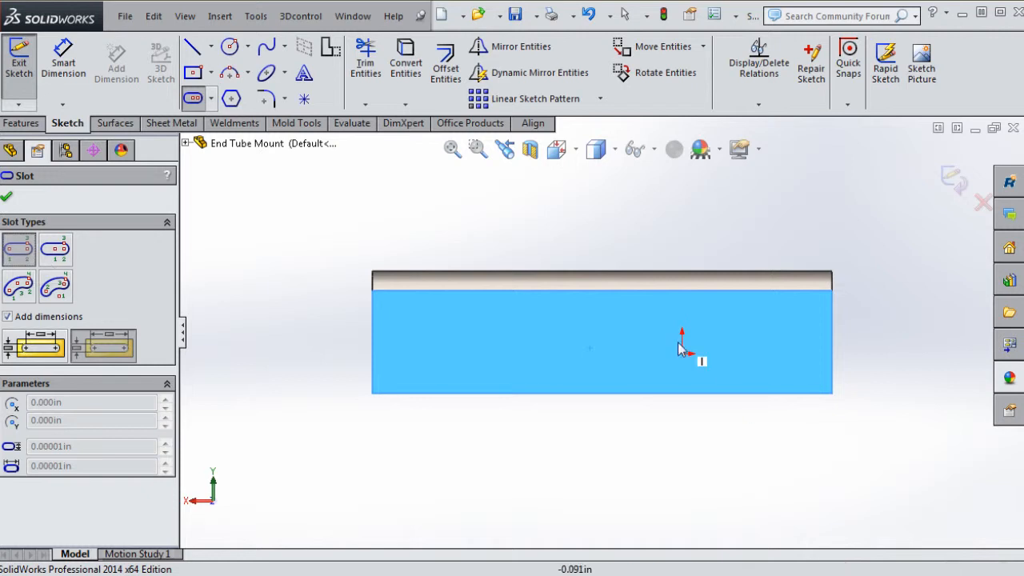
pyautogui.scroll(-3, 680, 348)
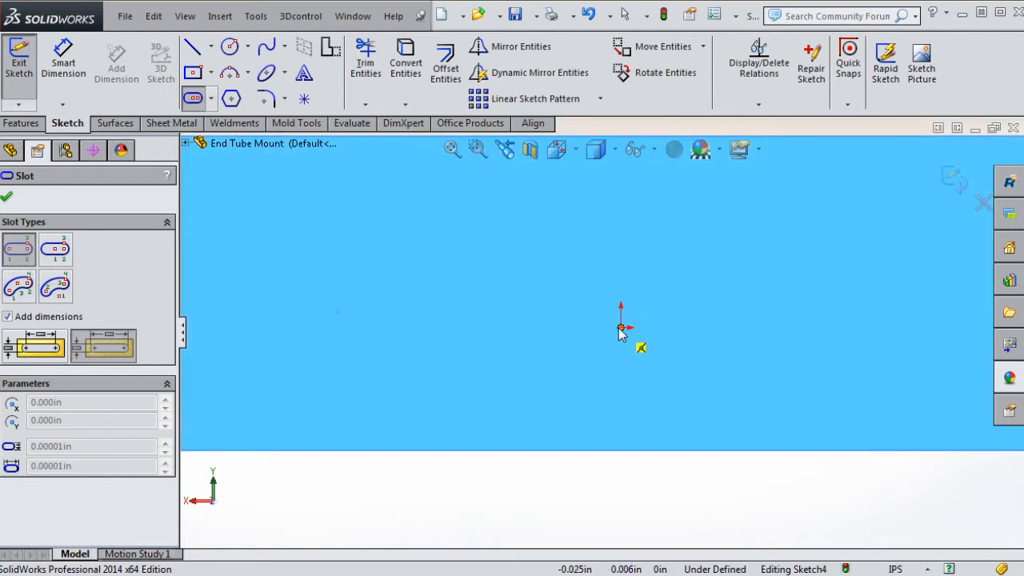
pyautogui.click(622, 329)
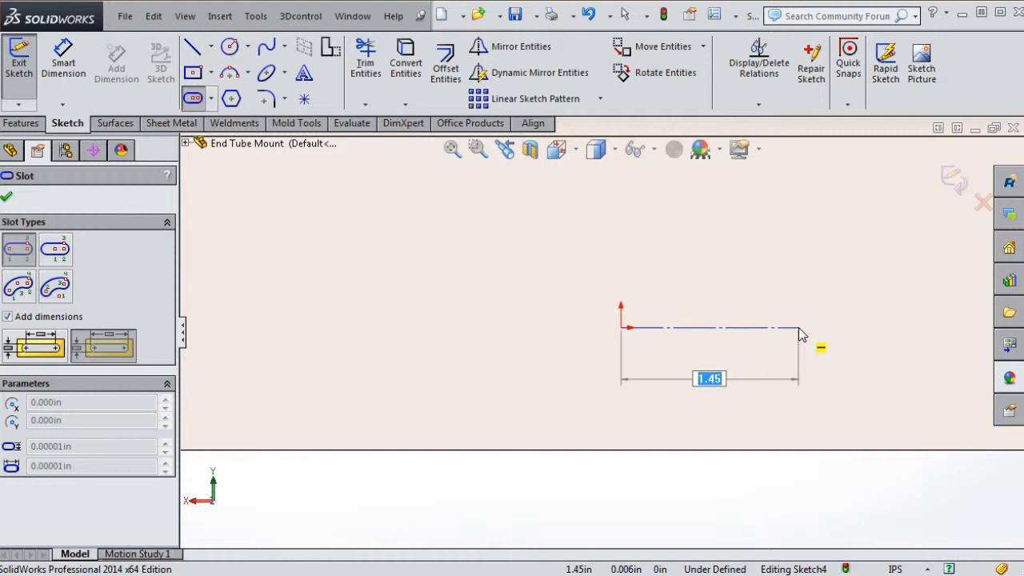
pyautogui.click(799, 328)
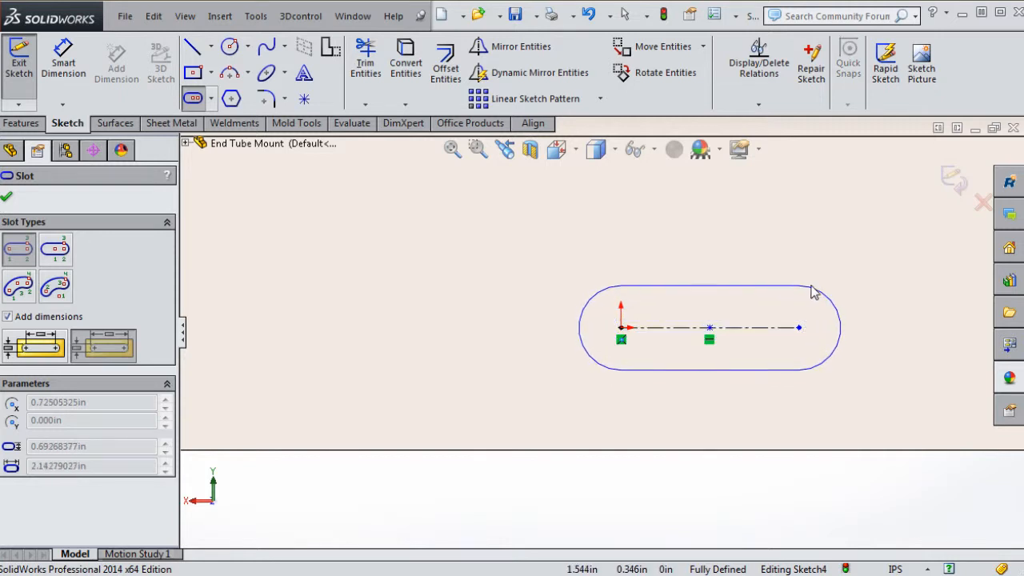
pyautogui.click(833, 314)
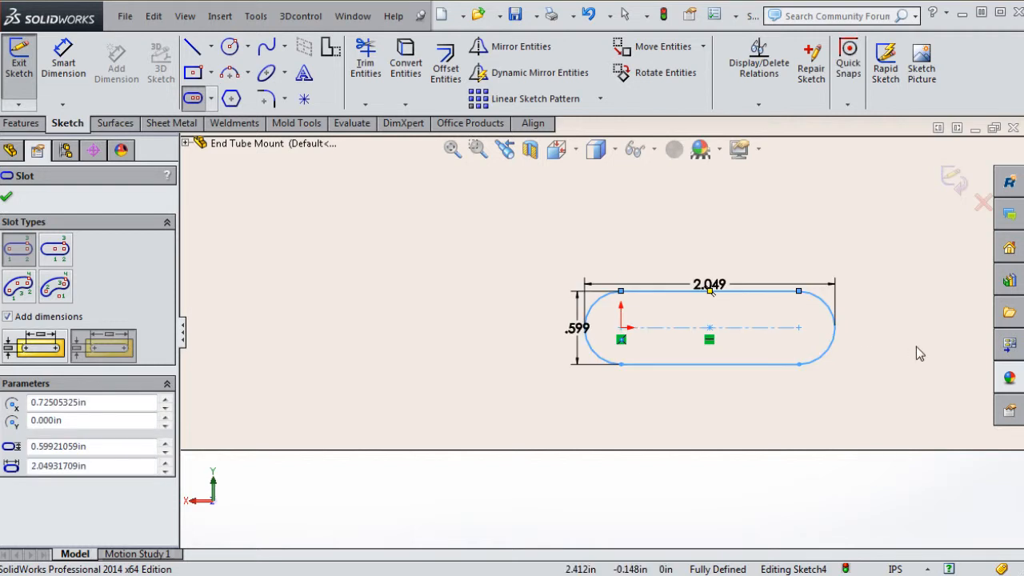
# Change the slot's length dimension from 2.049 to 2.000
pyautogui.press('Escape')
pyautogui.moveTo(721, 288); pyautogui.dragTo(728, 242)
pyautogui.doubleClick(727, 244)
pyautogui.write('2')
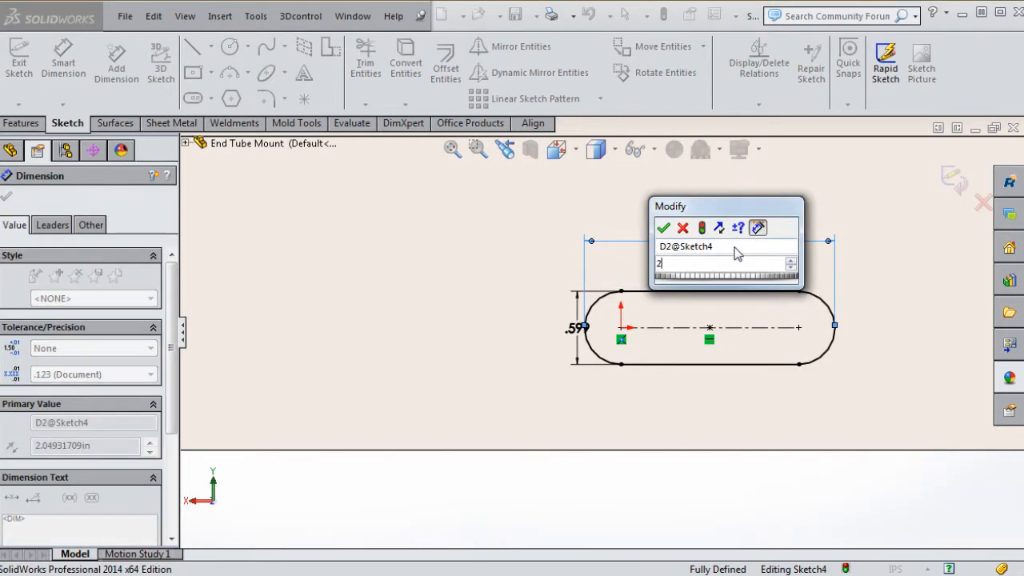
pyautogui.press('Return')
pyautogui.click(582, 364)
# Change the slot's width dimension from .599 to .500
pyautogui.moveTo(575, 328); pyautogui.dragTo(542, 324)
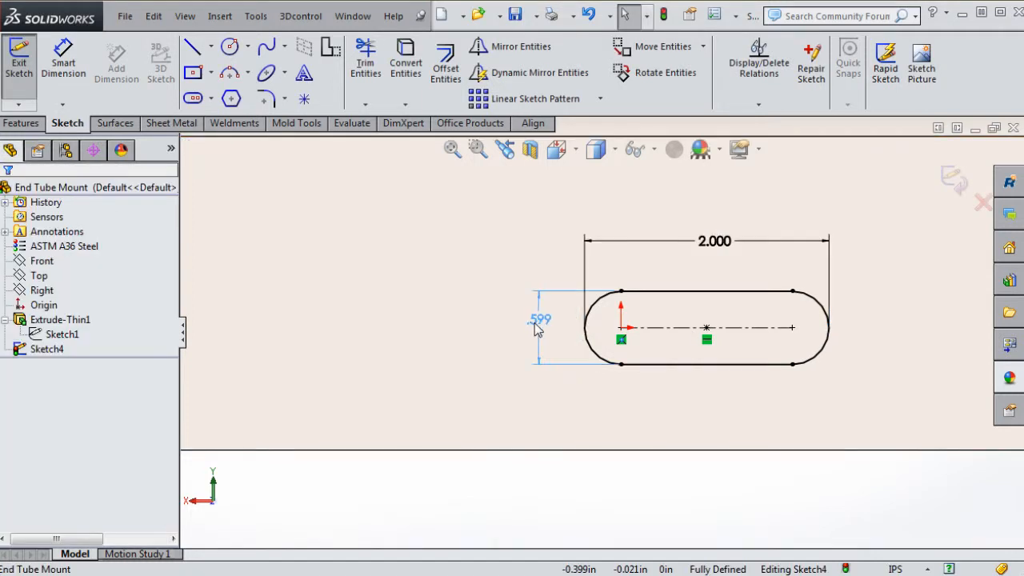
pyautogui.doubleClick(542, 327)
pyautogui.write('.5')
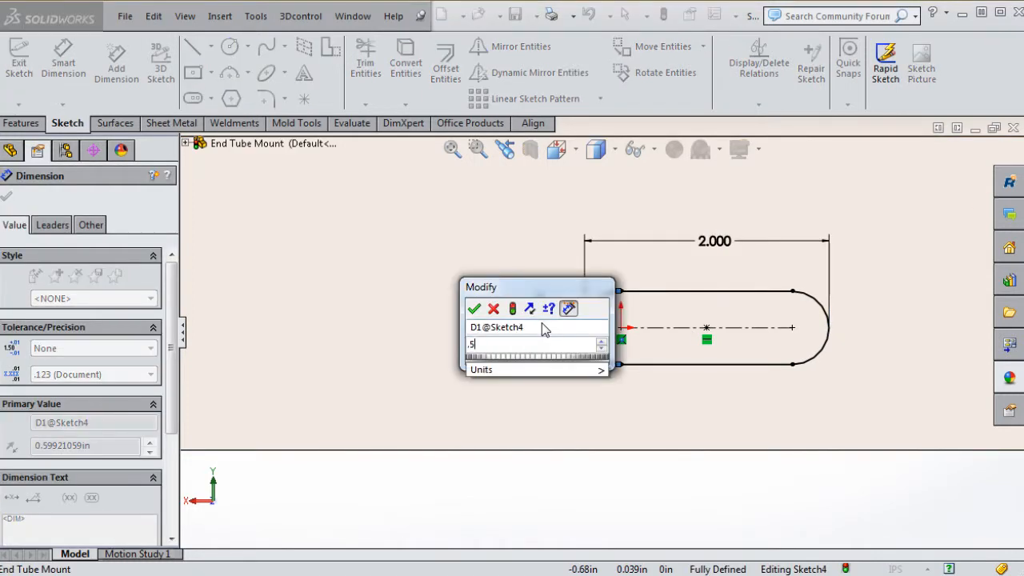
pyautogui.press('Return')
pyautogui.click(727, 480)
pyautogui.scroll(2, 817, 363)
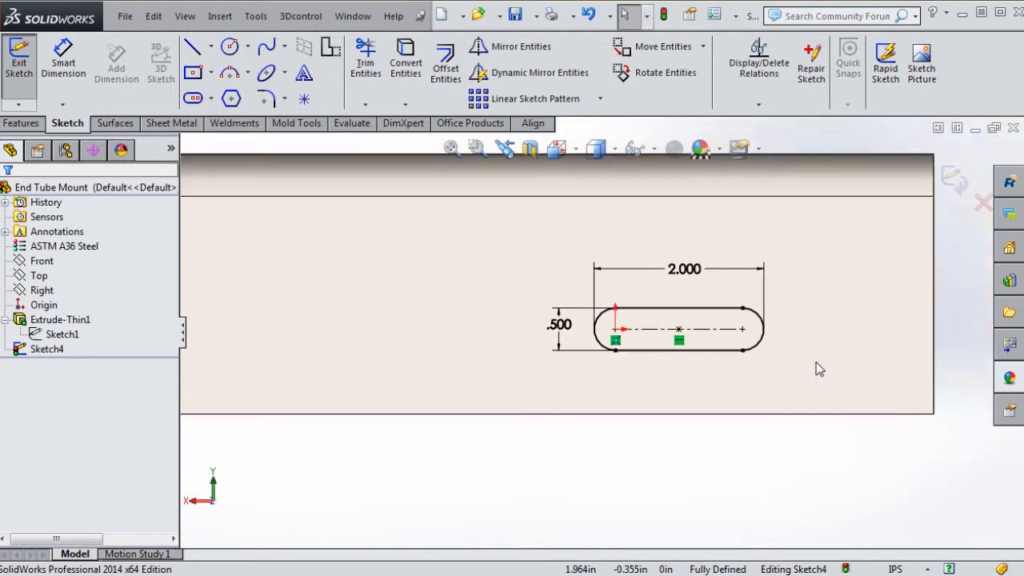
pyautogui.scroll(-3, 731, 316)
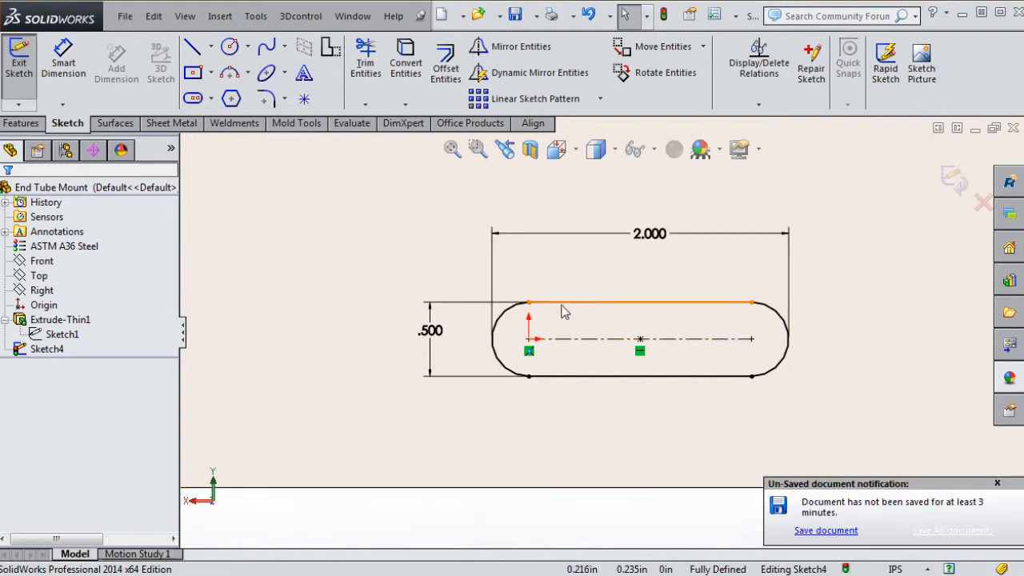
# Give the slot's top edge a Horizontal relation
pyautogui.click(647, 309)
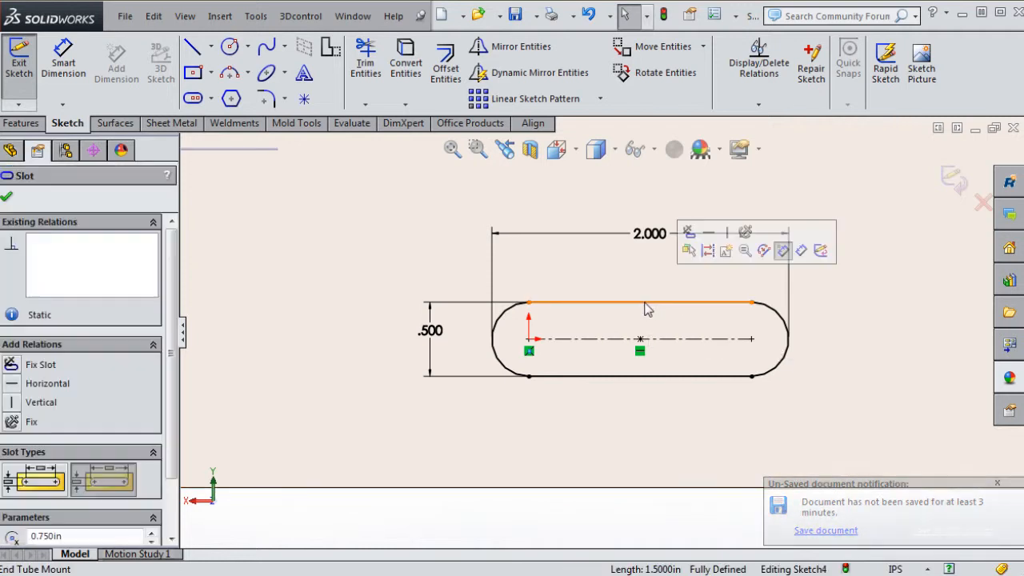
pyautogui.click(708, 236)
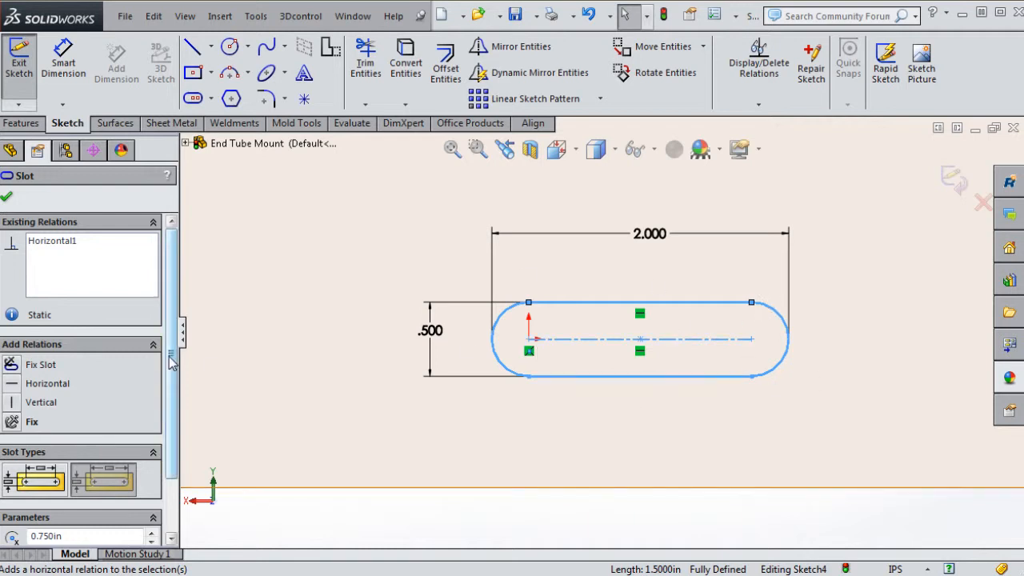
pyautogui.scroll(-2, 174, 432)
pyautogui.scroll(3, 173, 438)
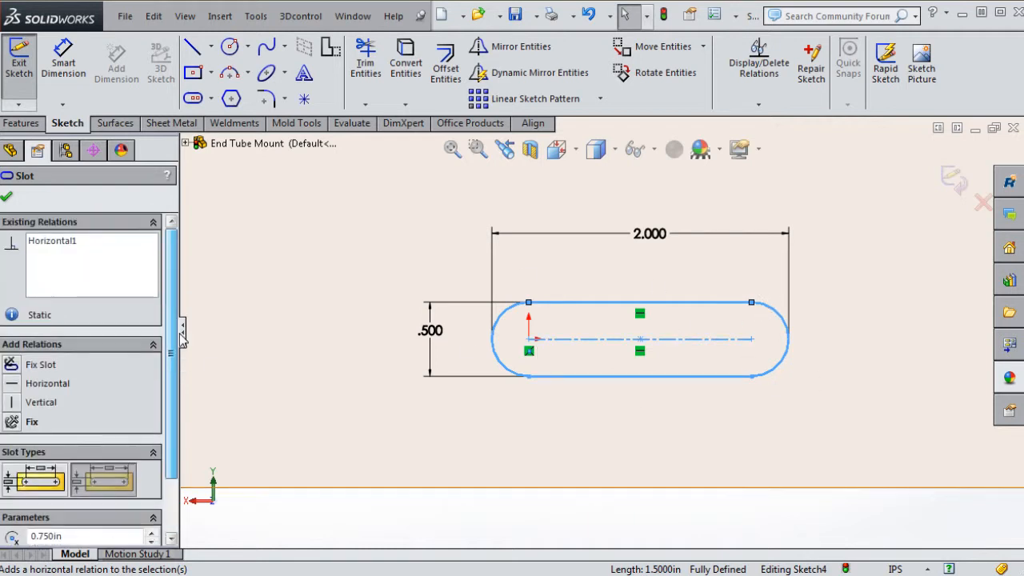
pyautogui.scroll(-2, 181, 340)
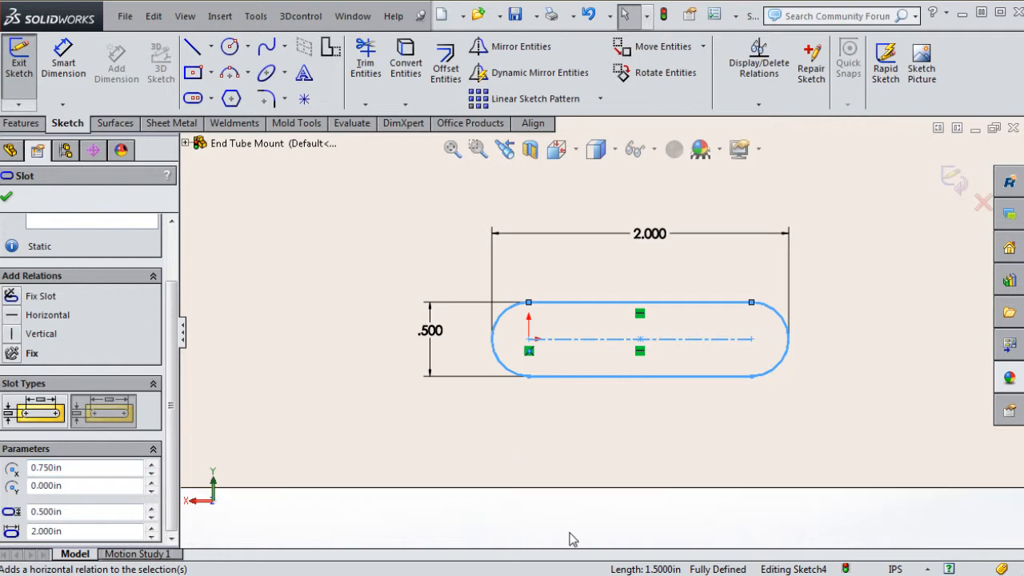
pyautogui.press('Escape')
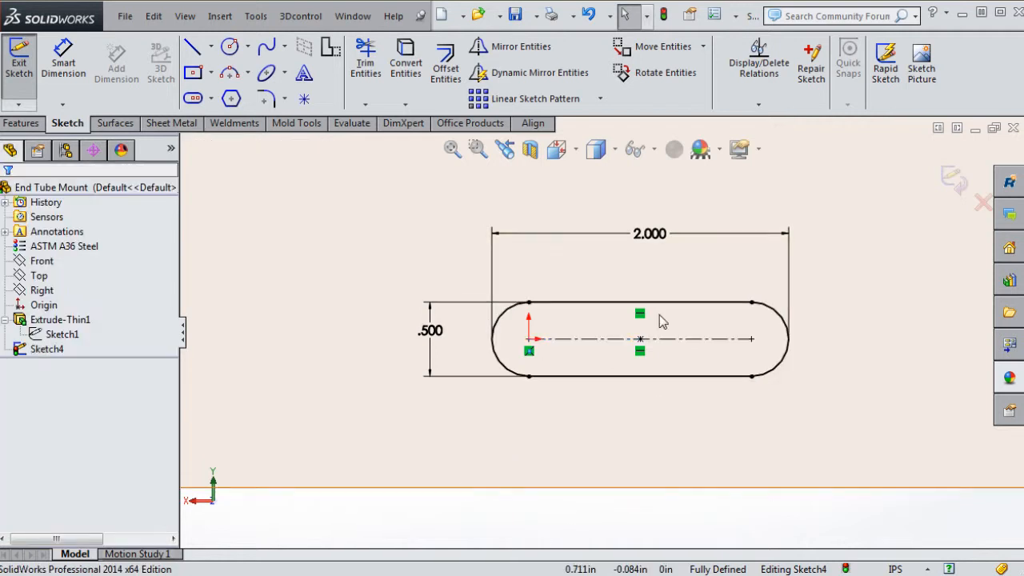
# Delete the 2.000 and .500 dimensions and drag the freed slot larger and upward
pyautogui.click(608, 303)
pyautogui.scroll(-2, 178, 434)
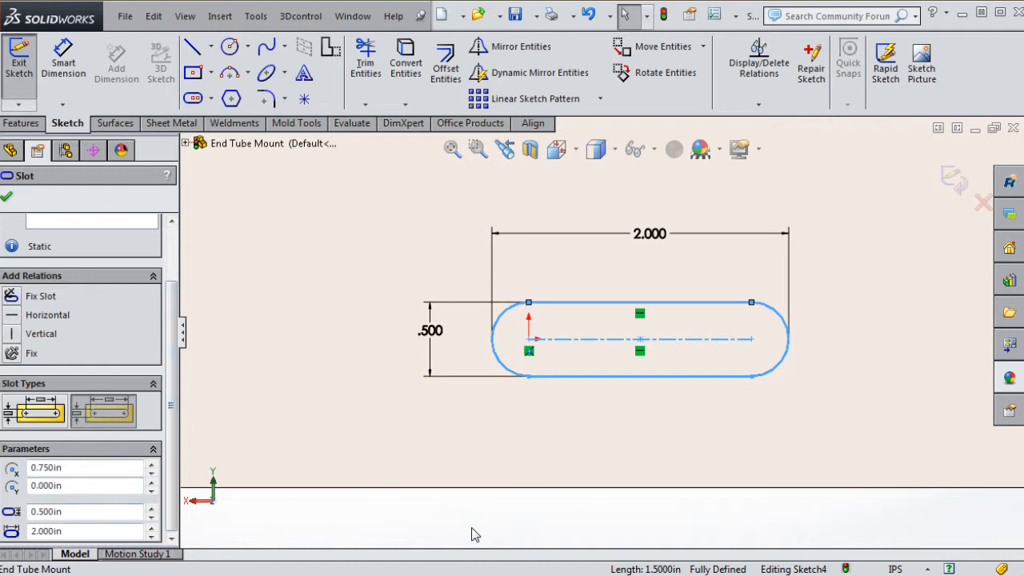
pyautogui.press('Escape')
pyautogui.click(650, 240)
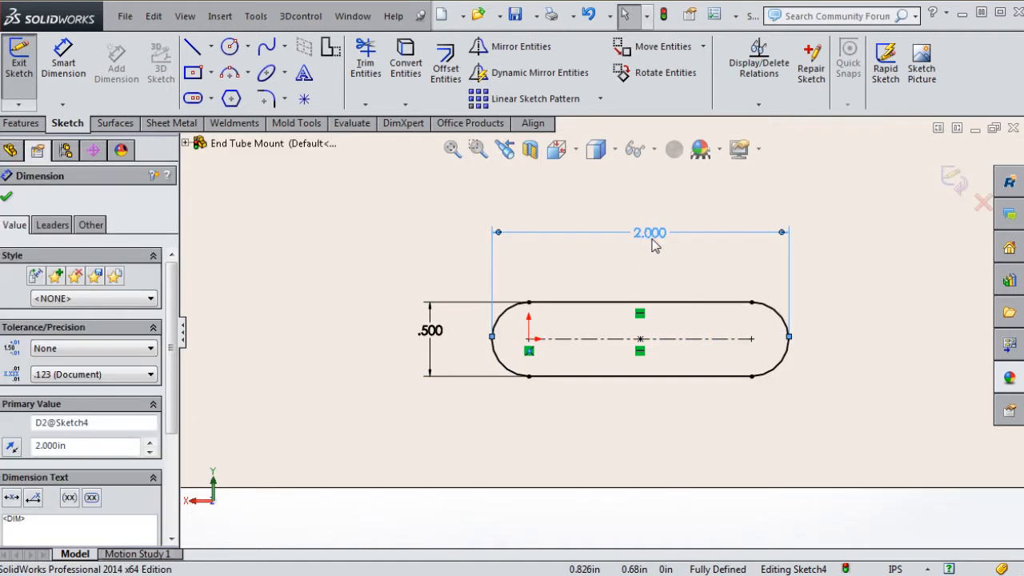
pyautogui.press('Delete')
pyautogui.click(432, 330)
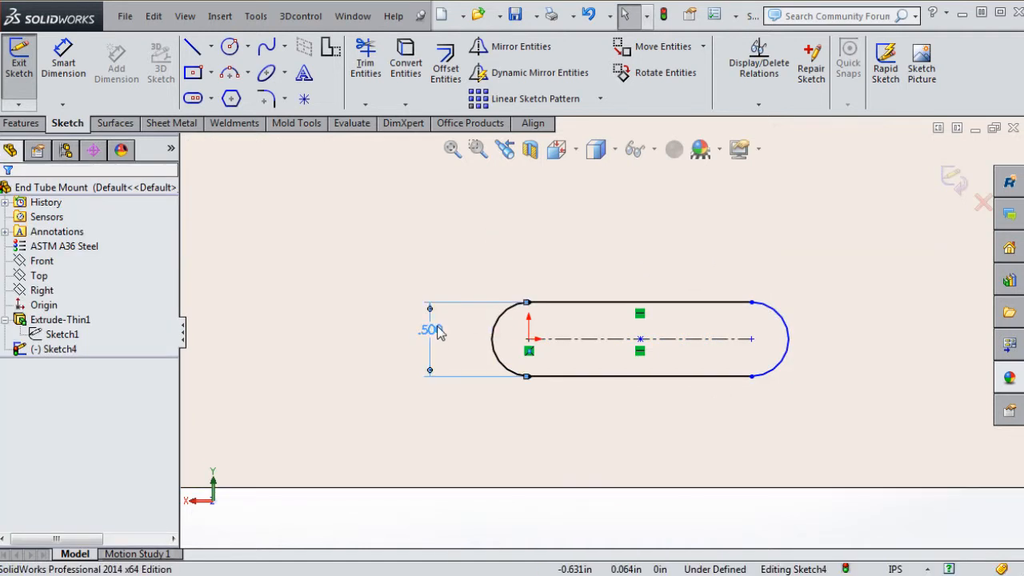
pyautogui.press('Delete')
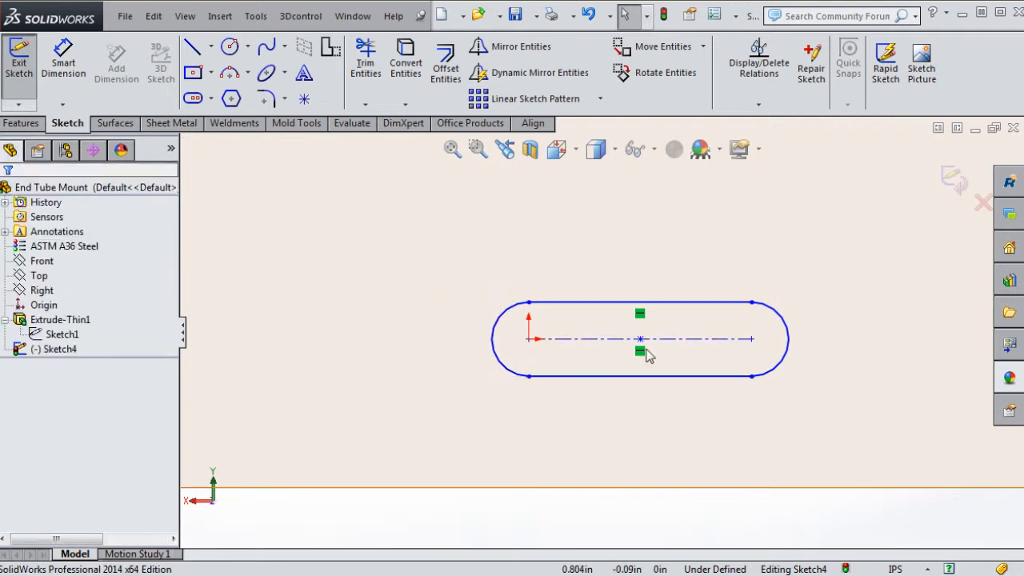
pyautogui.moveTo(641, 340)
pyautogui.mouseDown()
pyautogui.moveTo(576, 338)
pyautogui.moveTo(590, 316)
pyautogui.moveTo(628, 350)
pyautogui.mouseUp()
pyautogui.moveTo(505, 342)
pyautogui.mouseDown()
pyautogui.moveTo(466, 319)
pyautogui.moveTo(476, 345)
pyautogui.moveTo(496, 316)
pyautogui.moveTo(528, 309)
pyautogui.moveTo(509, 331)
pyautogui.mouseUp()
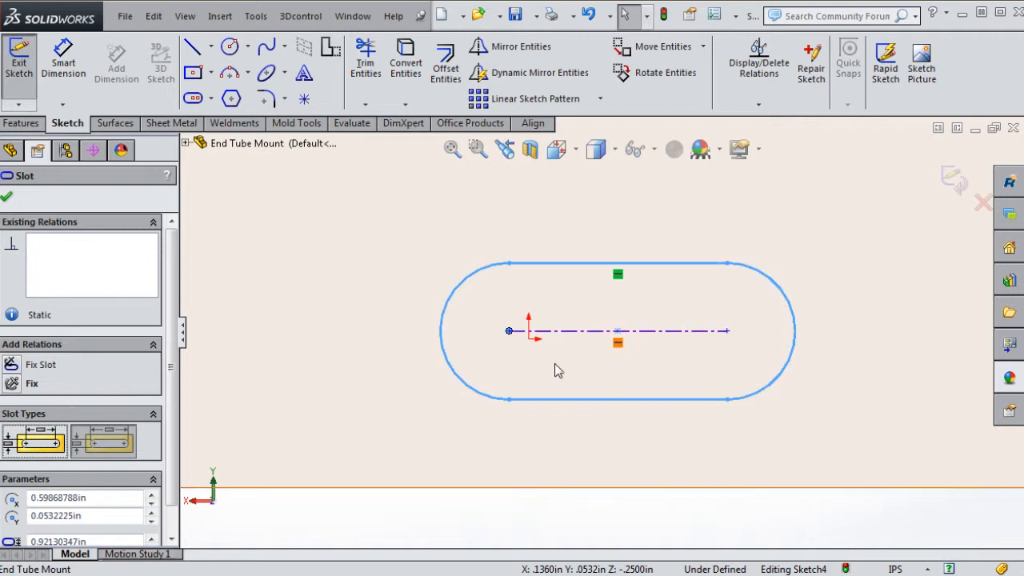
# Set the slot's X and Y centre positions to 0 in its parameters
pyautogui.scroll(-1, 168, 428)
pyautogui.scroll(-2, 168, 428)
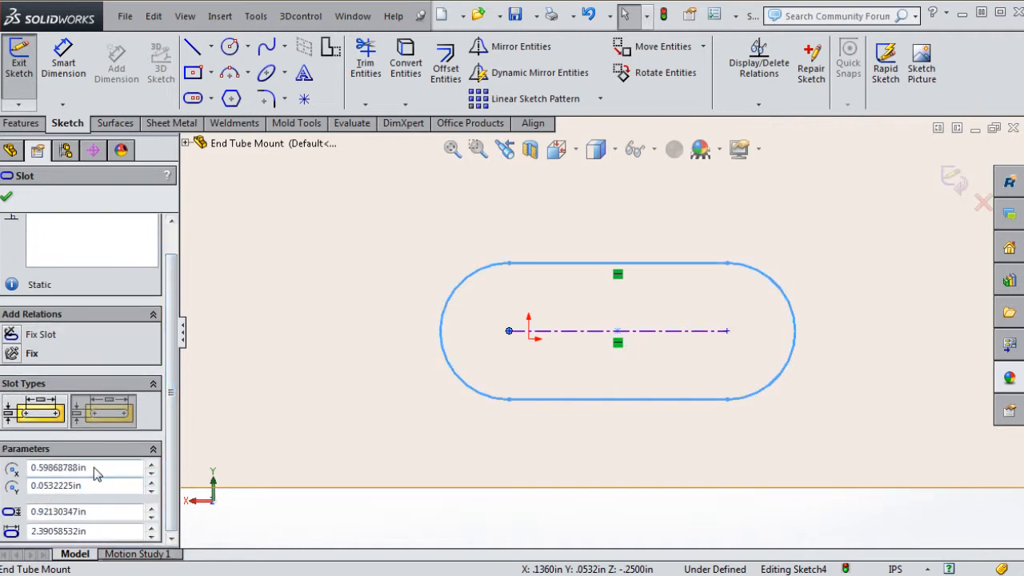
pyautogui.click(30, 469)
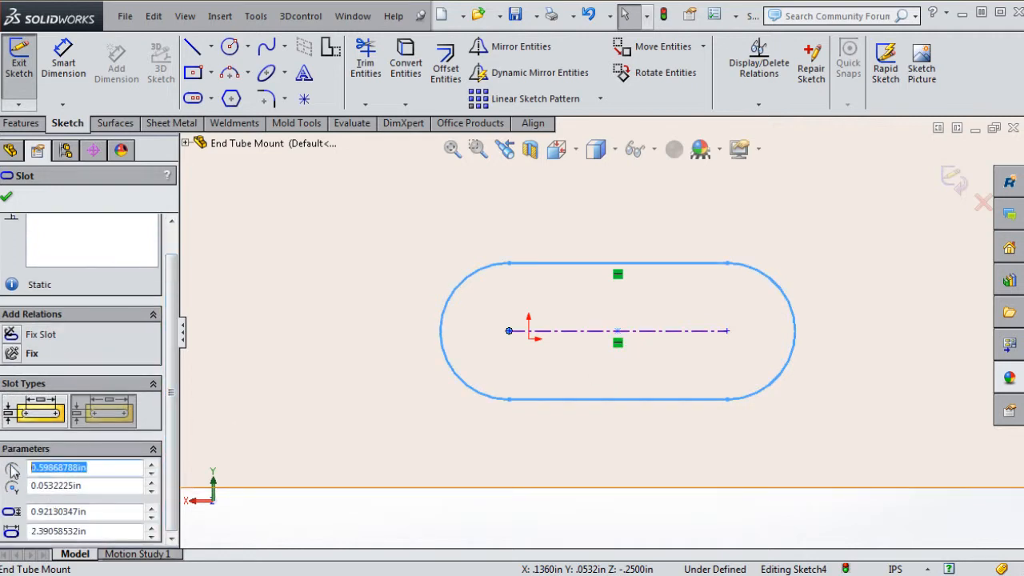
pyautogui.write('0')
pyautogui.press('Return')
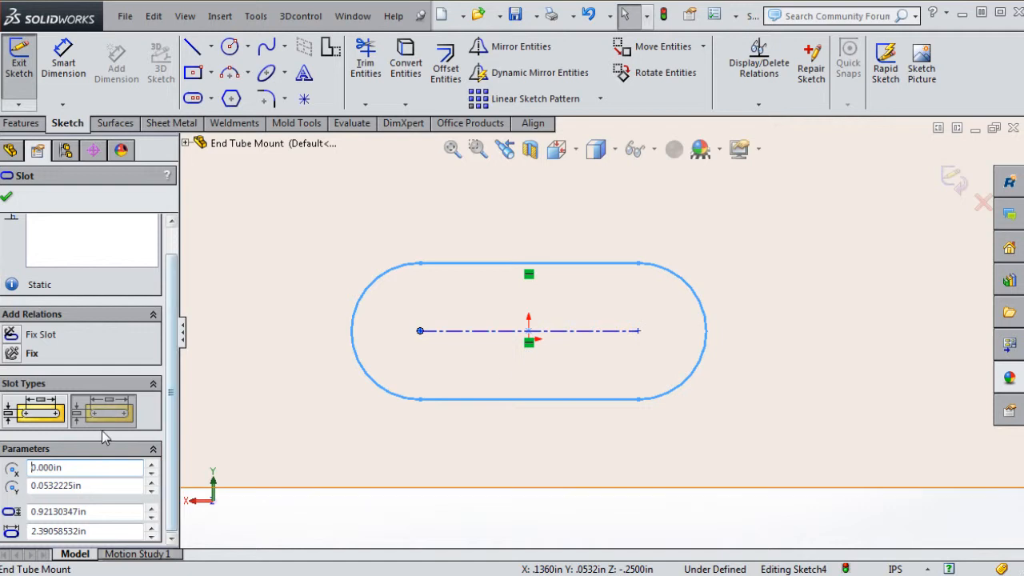
pyautogui.moveTo(99, 485); pyautogui.dragTo(2, 485)
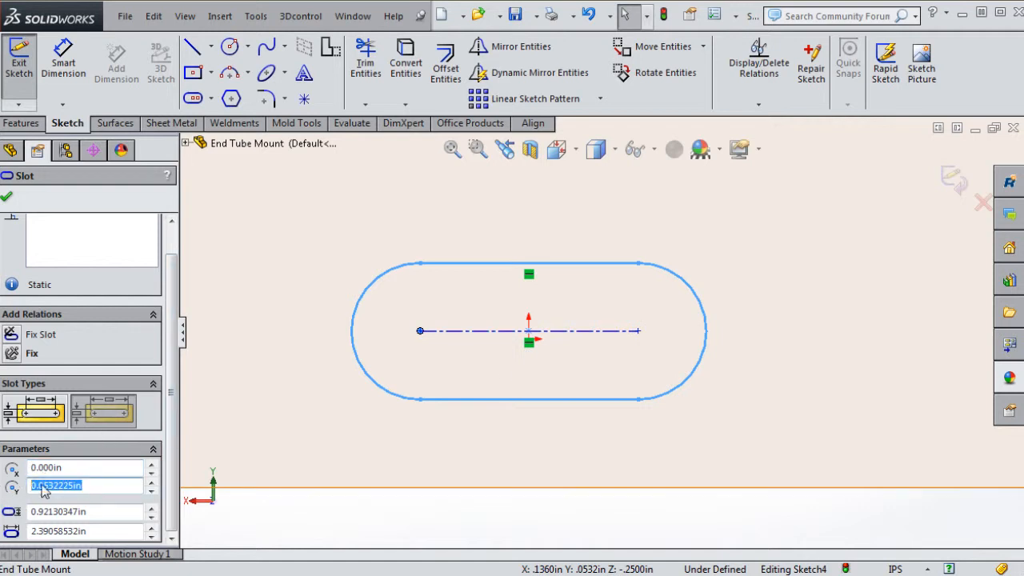
pyautogui.write('0')
pyautogui.press('Return')
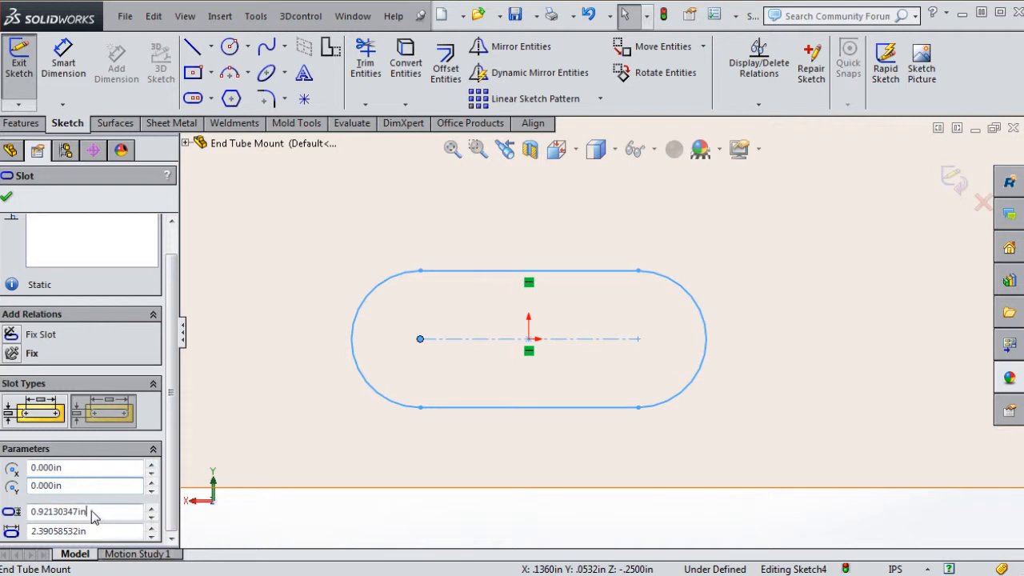
# Set the slot's width to 0.500in and its length to 1.000in
pyautogui.moveTo(91, 511); pyautogui.dragTo(2, 512)
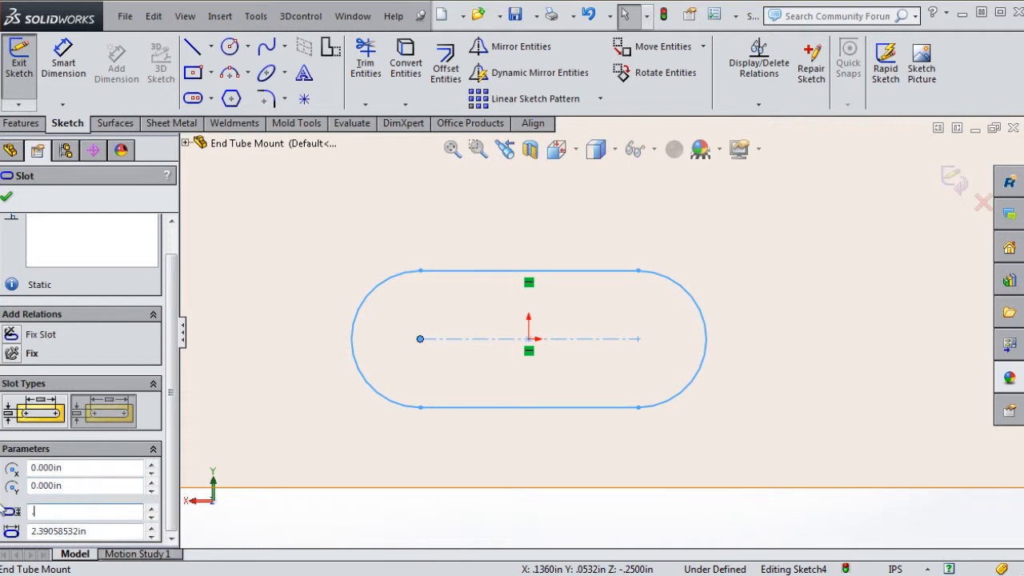
pyautogui.press('Return')
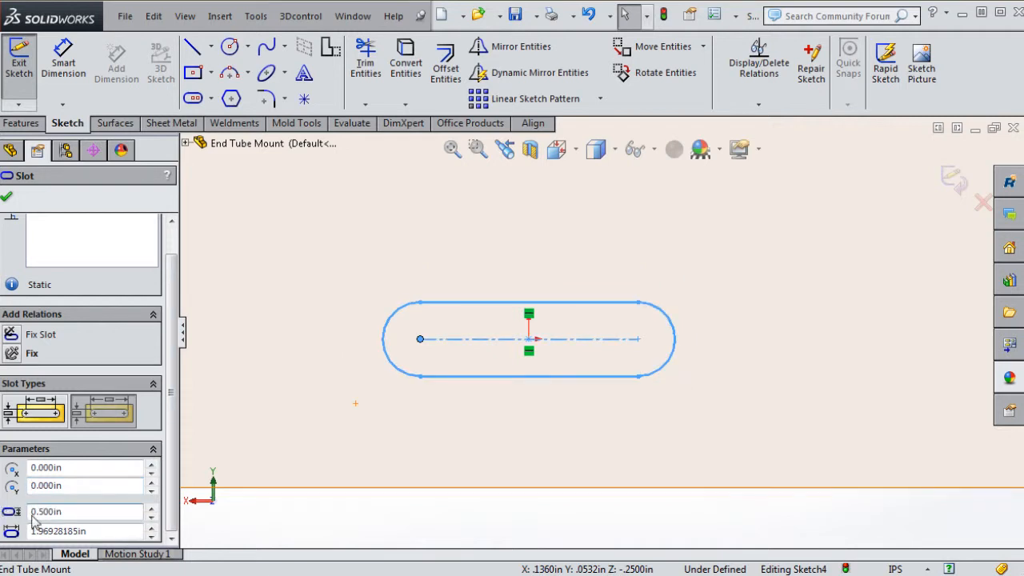
pyautogui.moveTo(92, 532); pyautogui.dragTo(32, 531)
pyautogui.write('1')
pyautogui.press('Return')
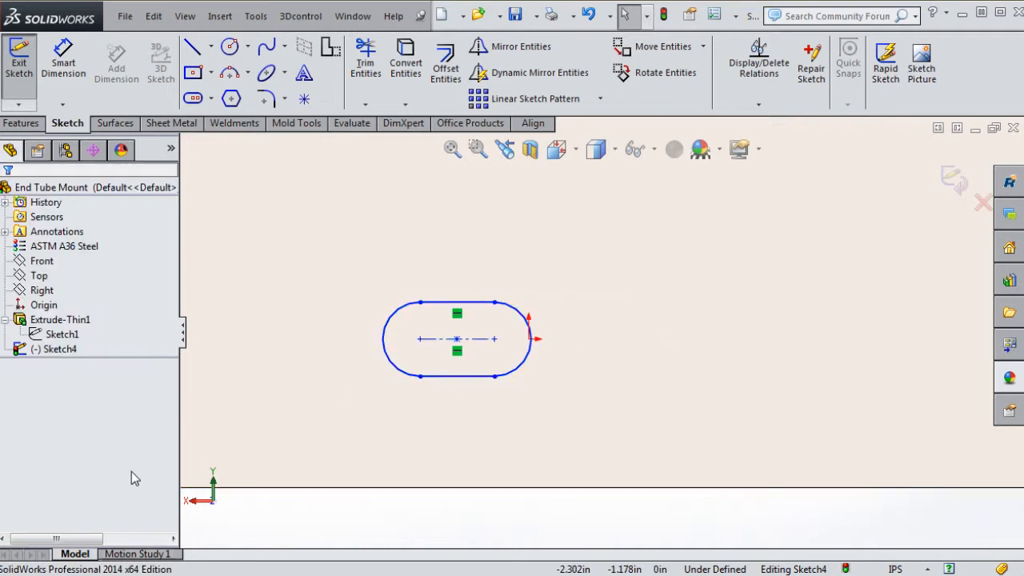
# Set the slot's centre X to 0 so the 0.500 by 1.000 slot centres on the origin
pyautogui.click(439, 376)
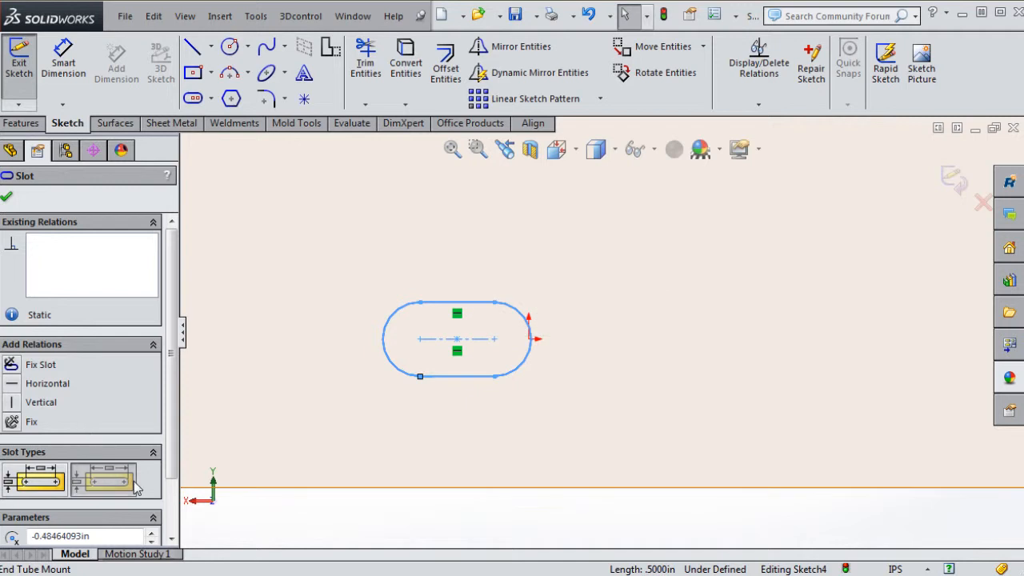
pyautogui.scroll(-2, 100, 477)
pyautogui.click(96, 469)
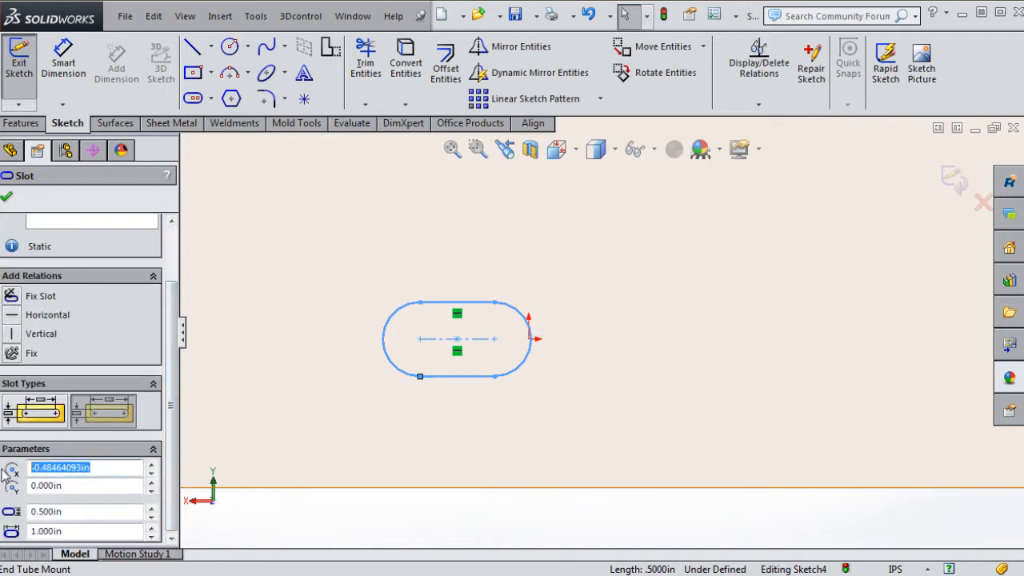
pyautogui.write('0')
pyautogui.press('Return')
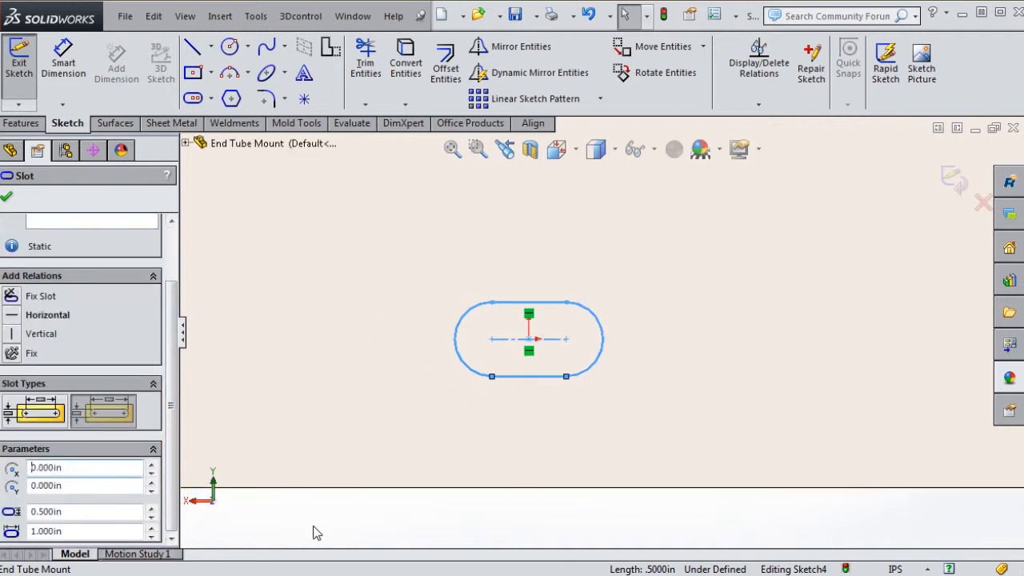
pyautogui.click(348, 525)
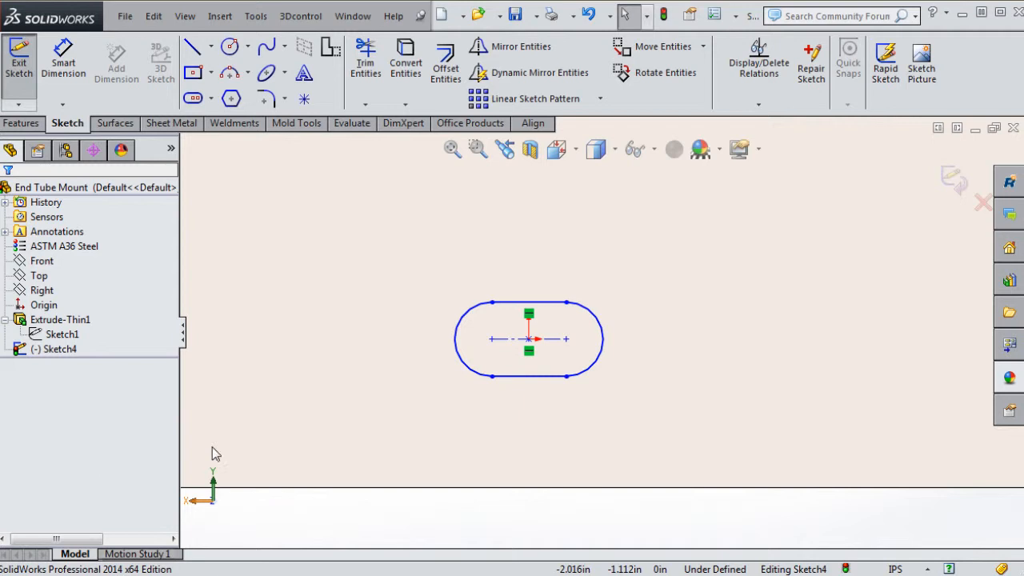
pyautogui.click(517, 375)
pyautogui.scroll(-2, 50, 482)
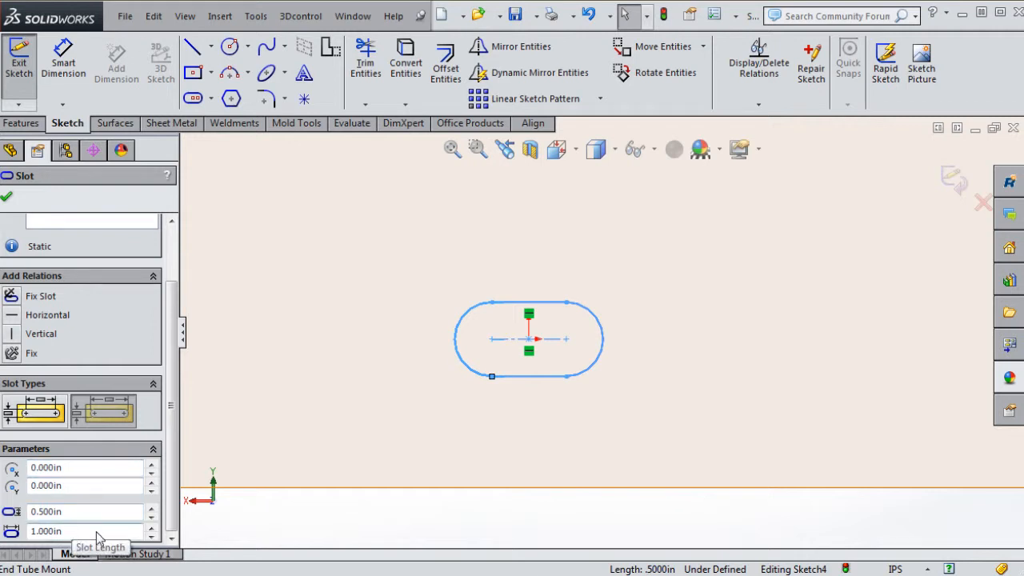
# Dimension the distance between the slot's end arcs as 1.000
pyautogui.click(68, 56)
pyautogui.click(458, 338)
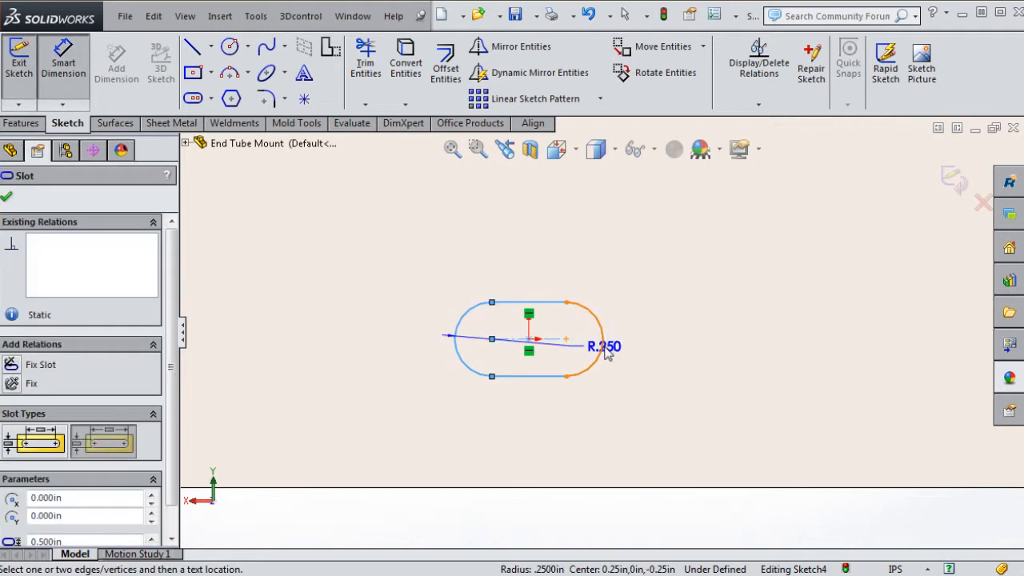
pyautogui.click(602, 339)
pyautogui.click(549, 269)
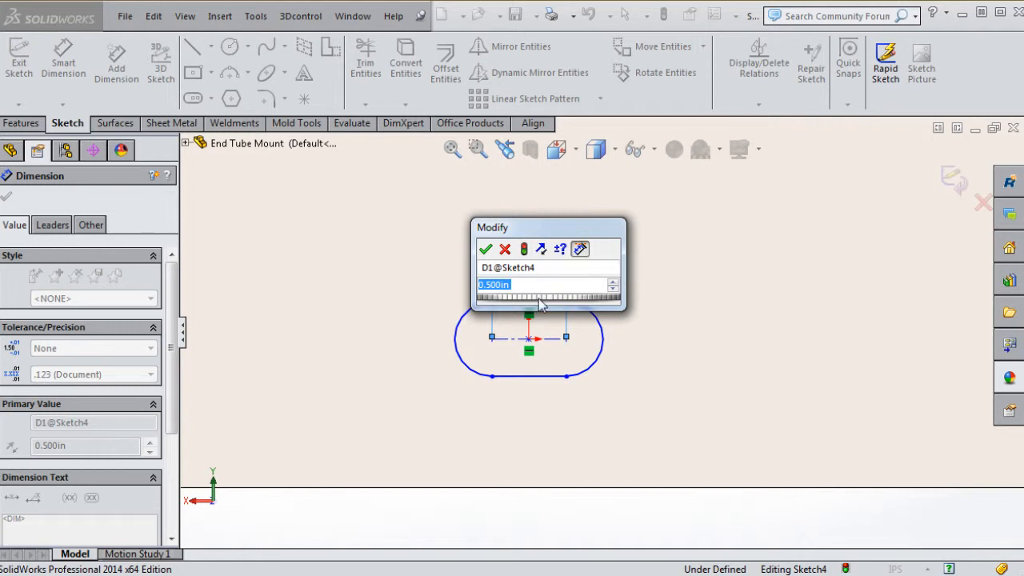
pyautogui.write('1')
pyautogui.press('Return')
pyautogui.press('Escape')
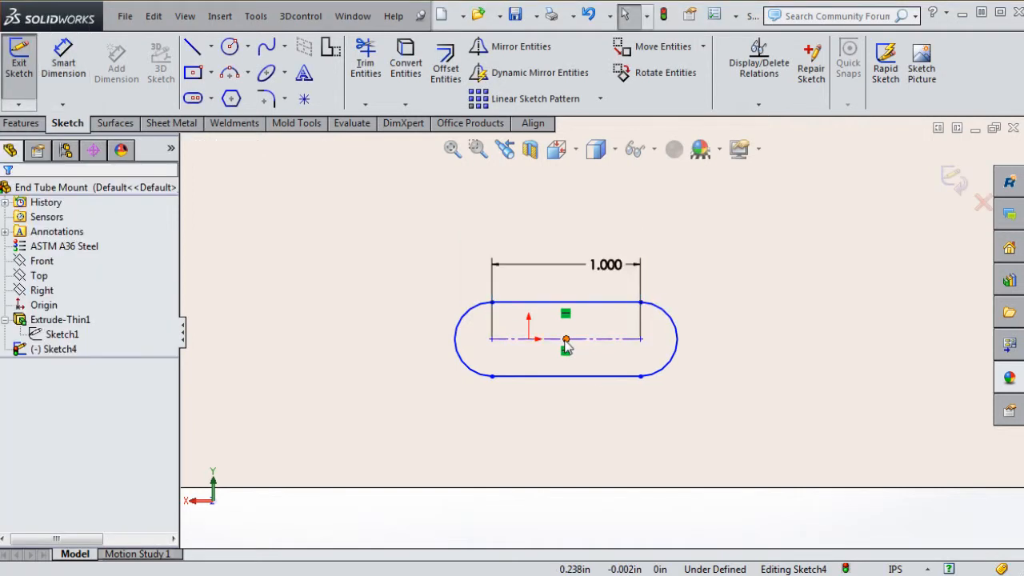
# Make the slot's centre point coincident with the origin
pyautogui.click(565, 339)
pyautogui.keyDown('ctrl'); pyautogui.click(528, 339); pyautogui.keyUp('ctrl')
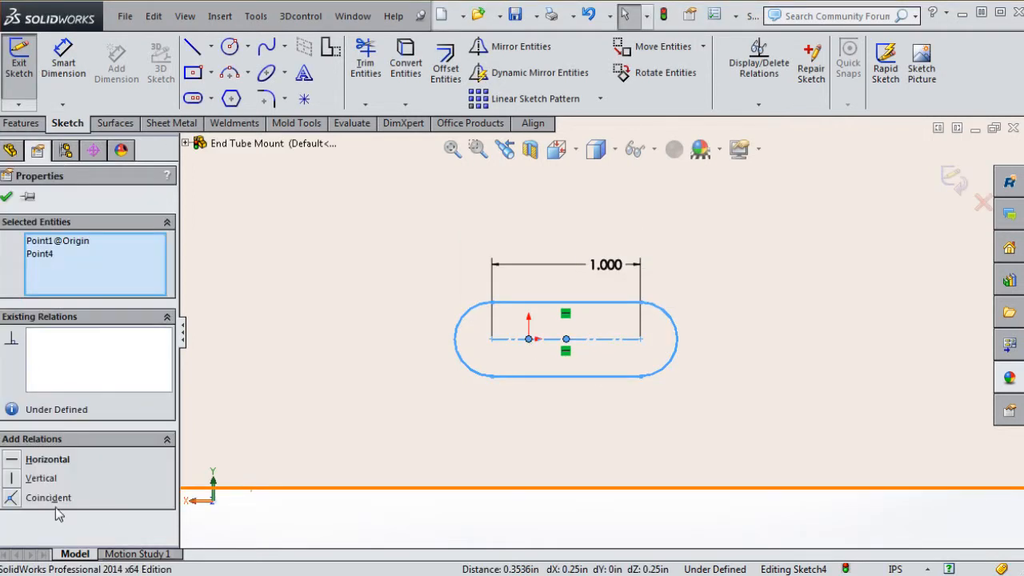
pyautogui.click(13, 500)
pyautogui.press('Escape')
# Dimension the end radius as R.250 and the width as .500, answering the driven-dimension prompt
pyautogui.press('d')
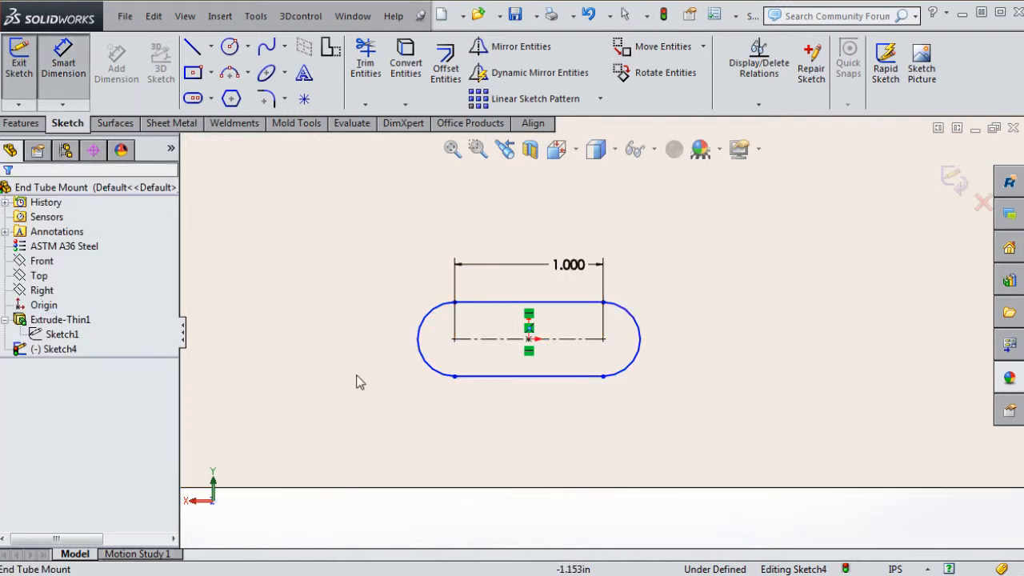
pyautogui.click(436, 372)
pyautogui.click(361, 406)
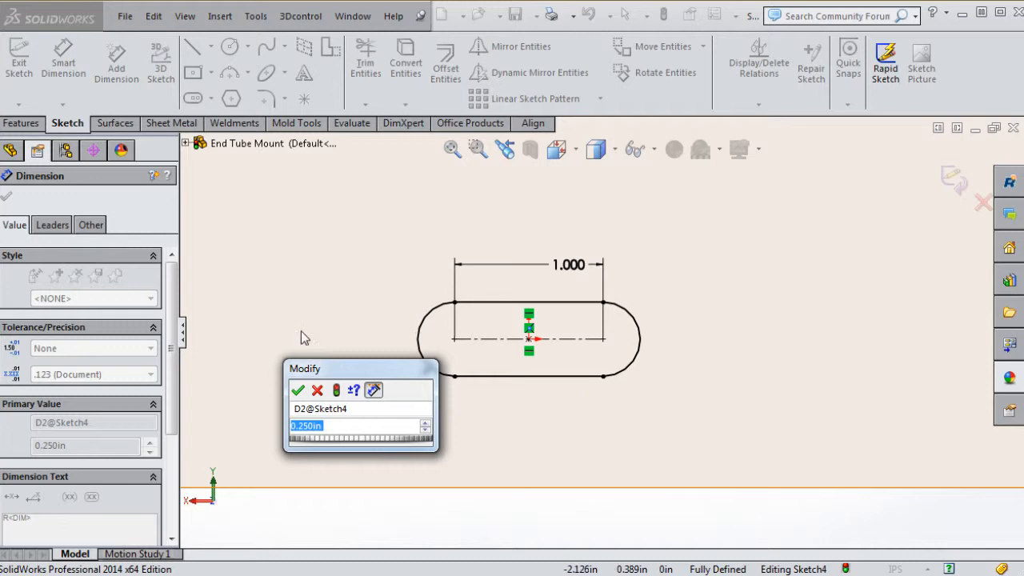
pyautogui.click(299, 392)
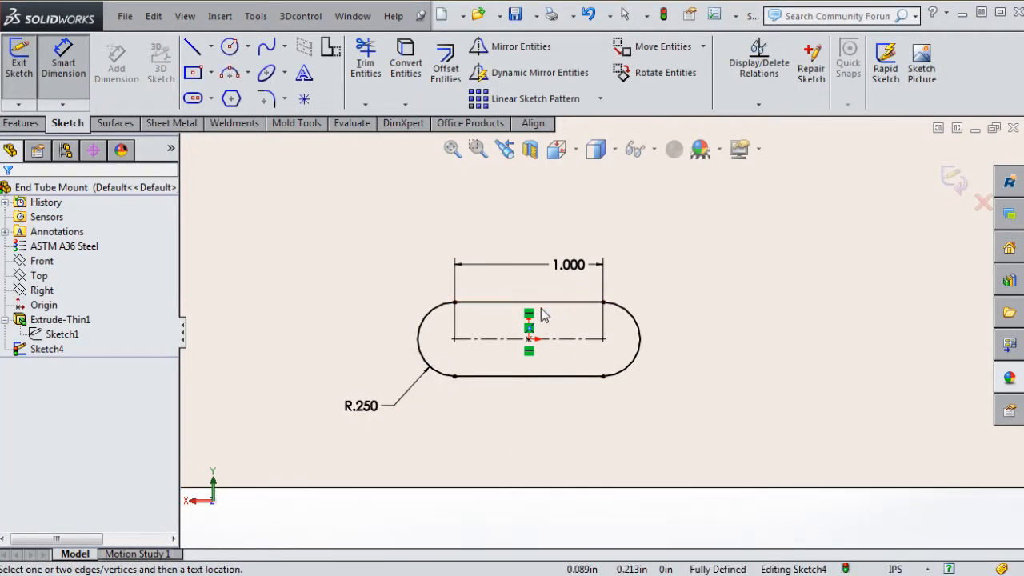
pyautogui.click(552, 312)
pyautogui.click(559, 376)
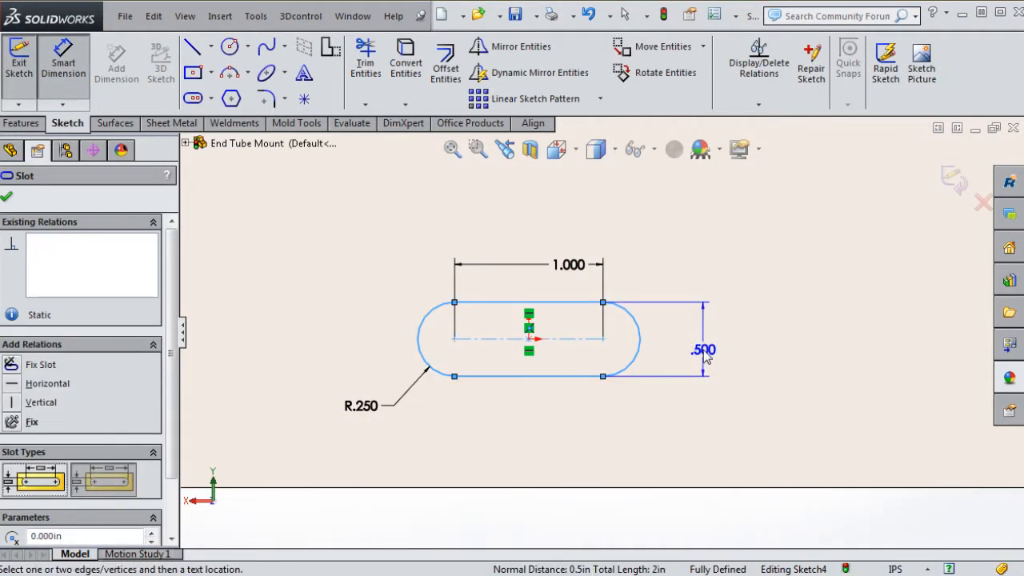
pyautogui.click(698, 353)
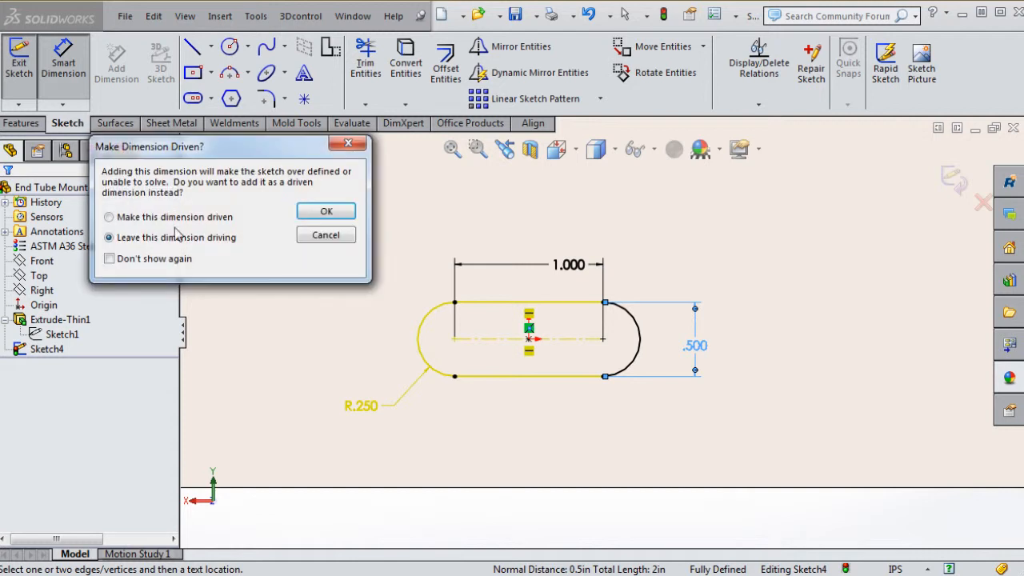
pyautogui.click(327, 211)
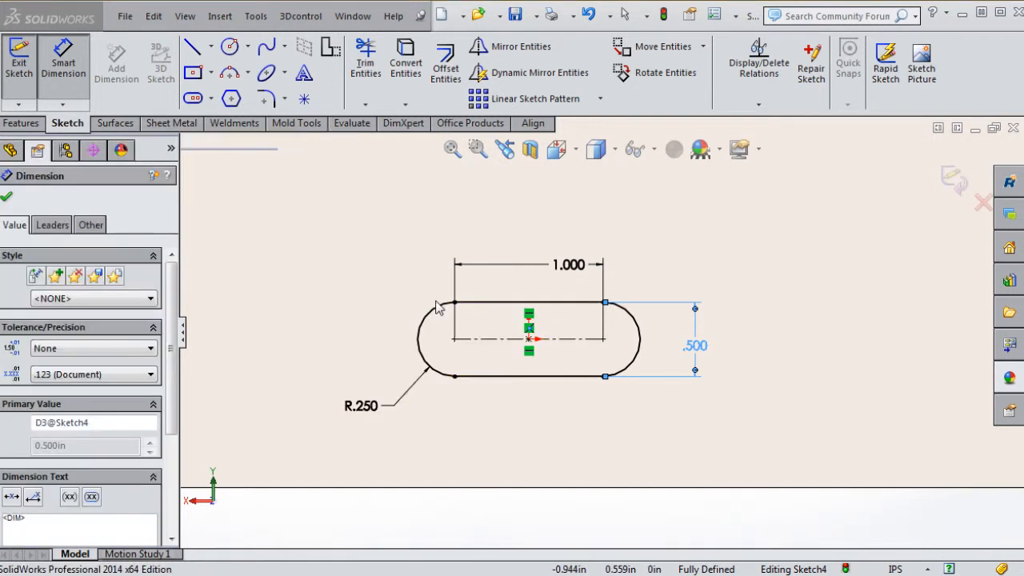
pyautogui.press('Escape')
# Box-select the entire slot together with its dimensions
pyautogui.scroll(2, 701, 504)
pyautogui.scroll(2, 700, 504)
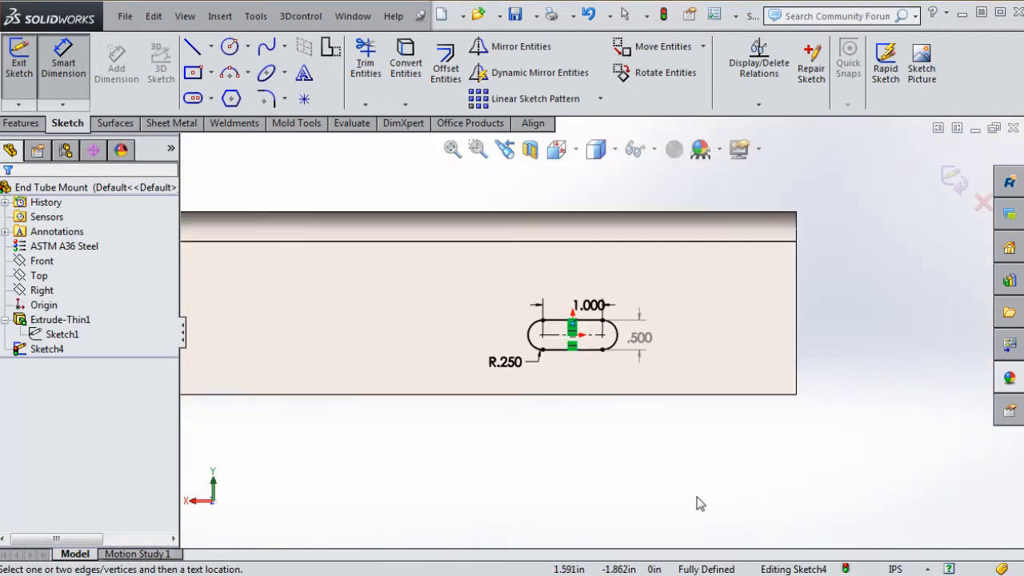
pyautogui.scroll(1, 628, 358)
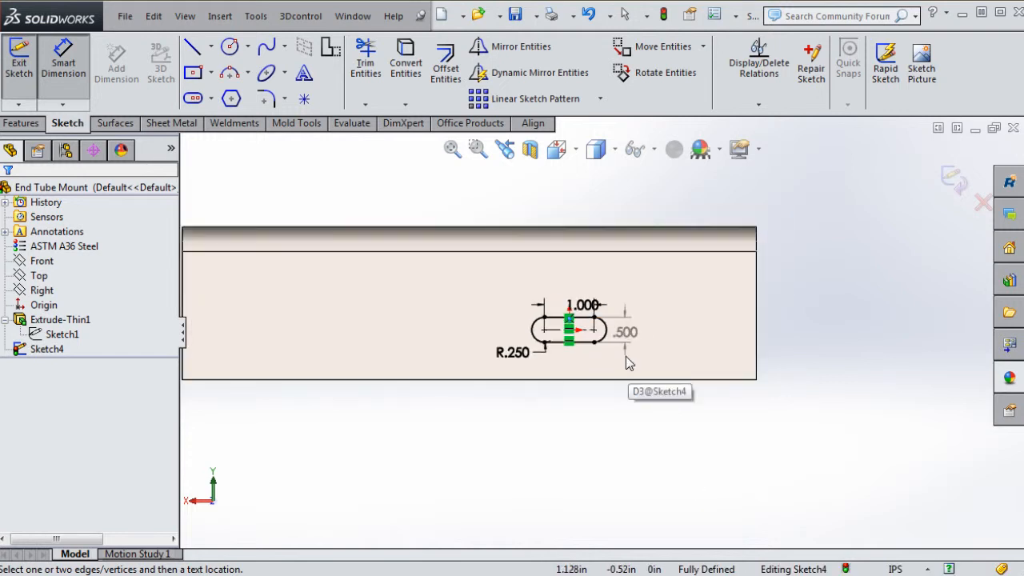
pyautogui.scroll(-1, 621, 356)
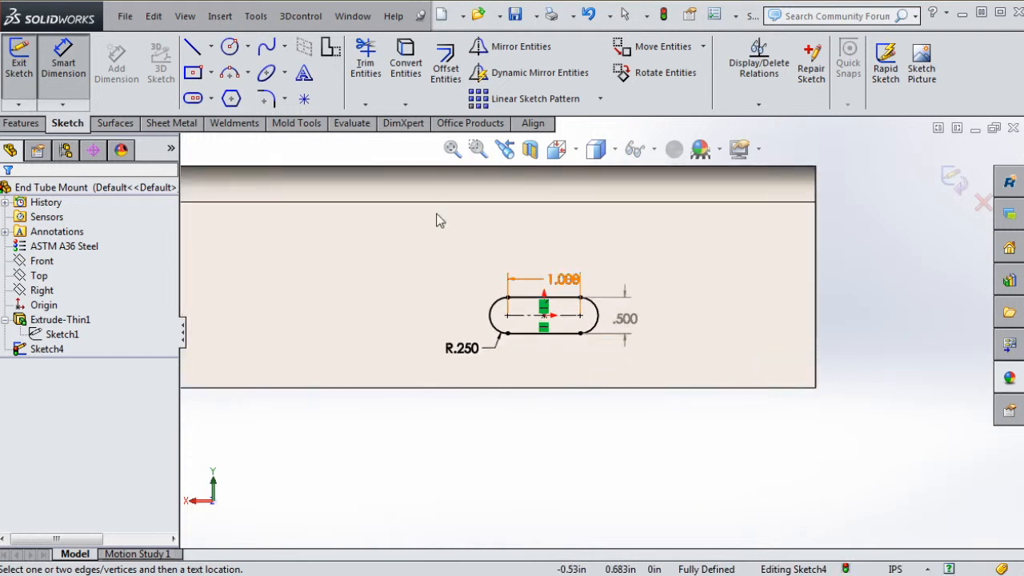
pyautogui.scroll(1, 460, 276)
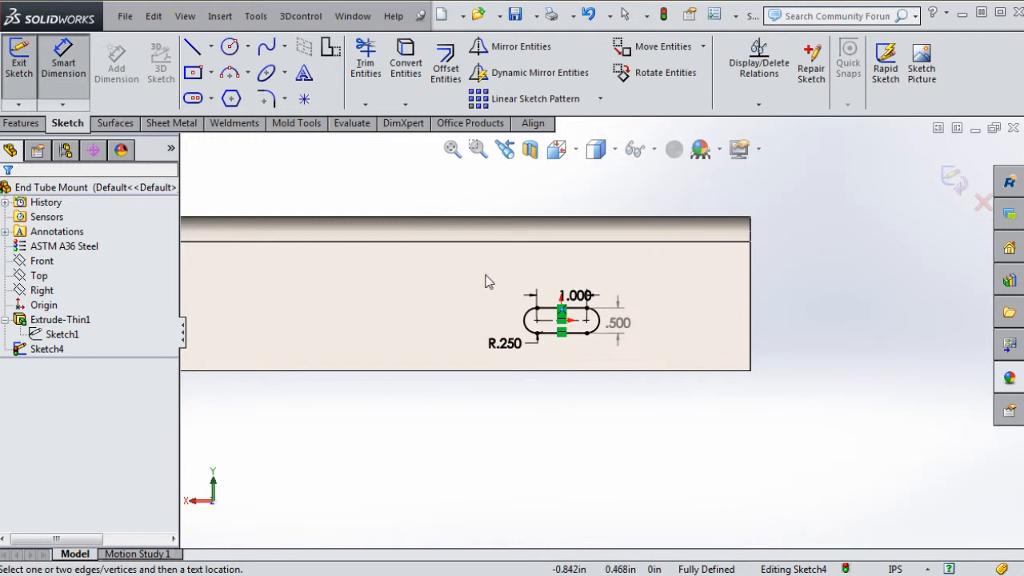
pyautogui.press('Escape')
pyautogui.moveTo(427, 210); pyautogui.dragTo(674, 392)
# Delete the horizontal slot and draw a vertical centre-to-centre straight slot at the origin, 1.200 by .604
pyautogui.press('Delete')
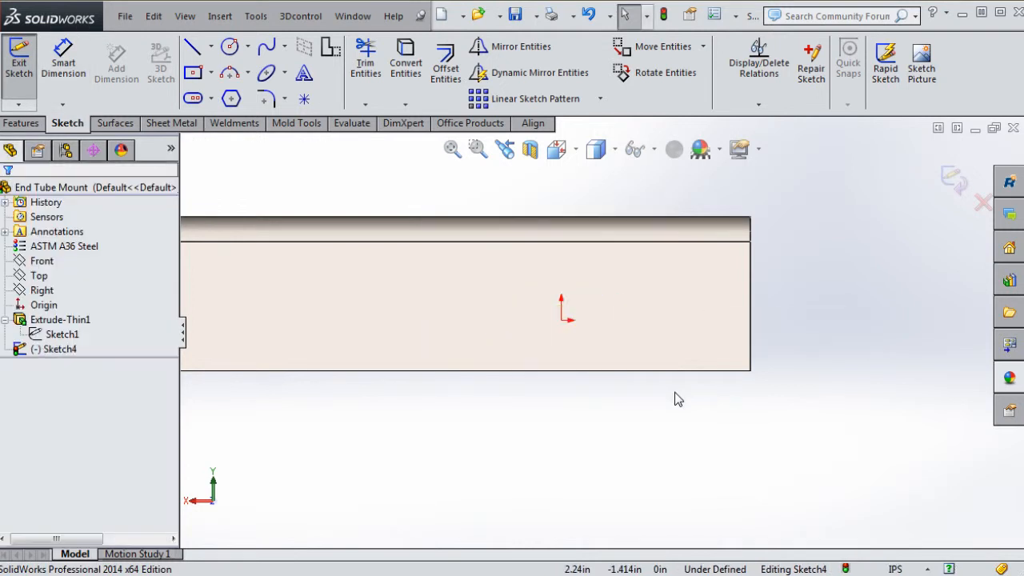
pyautogui.press('f')
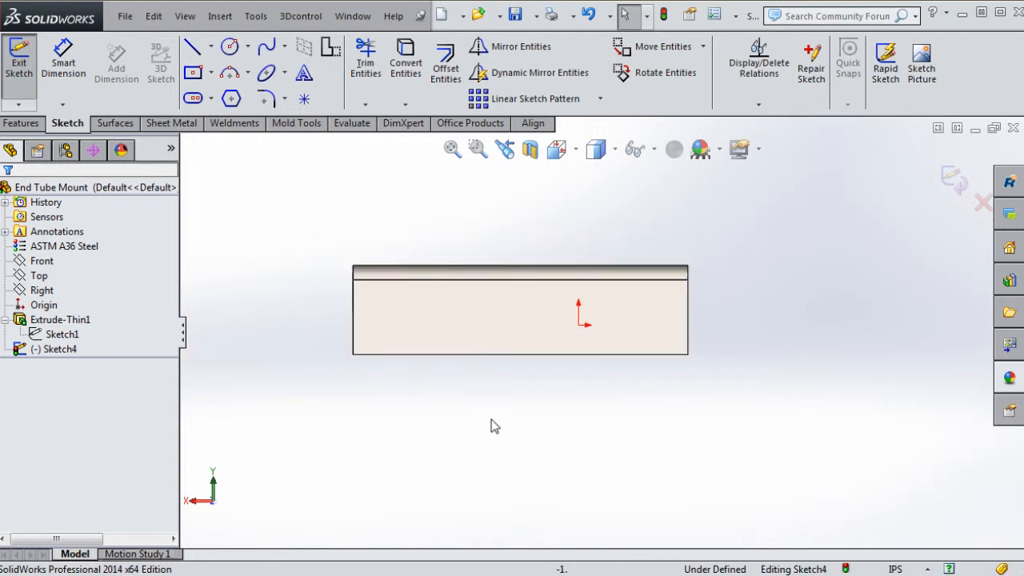
pyautogui.click(196, 99)
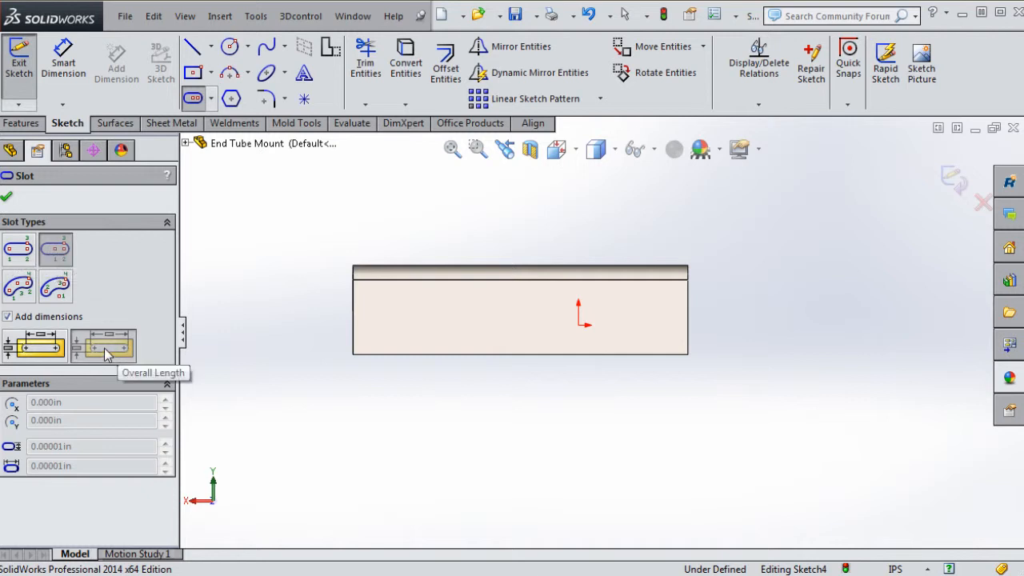
pyautogui.click(40, 353)
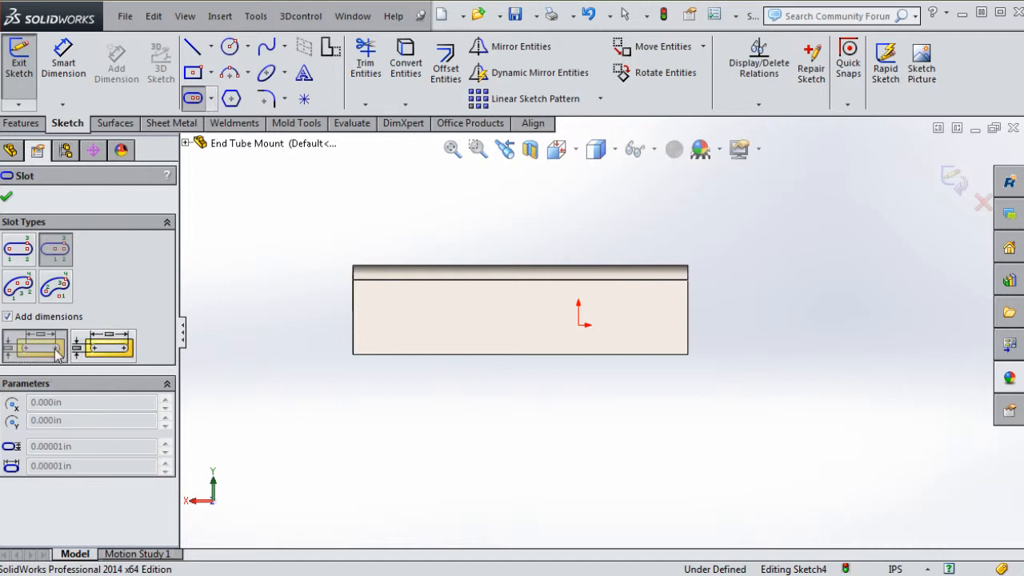
pyautogui.click(65, 251)
pyautogui.scroll(-3, 596, 332)
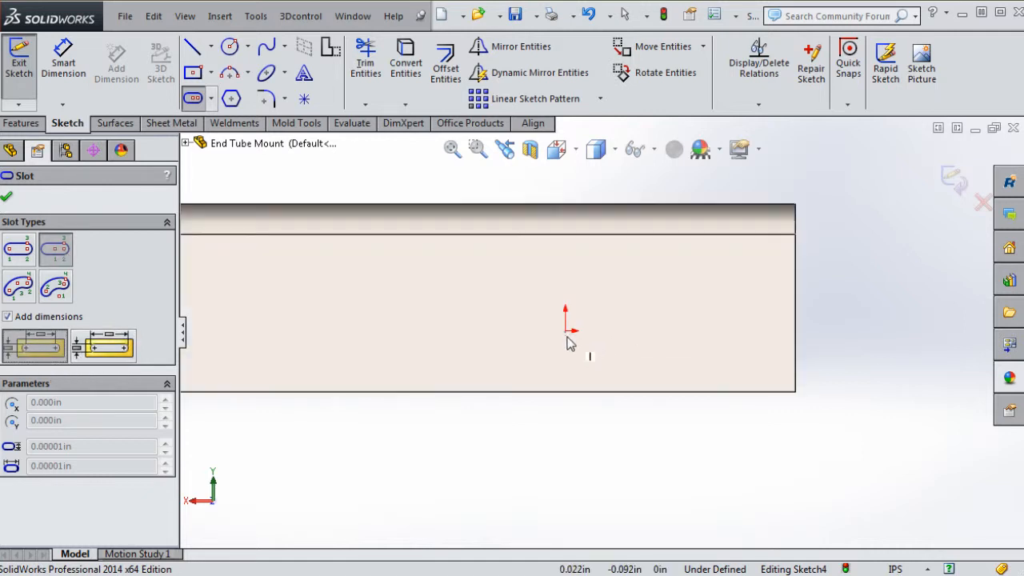
pyautogui.click(566, 332)
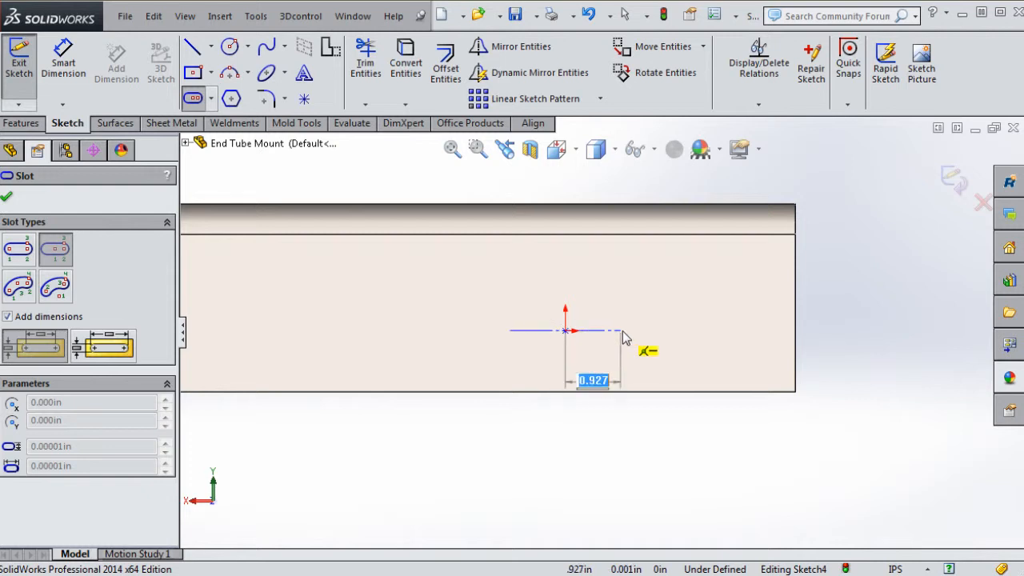
pyautogui.click(565, 295)
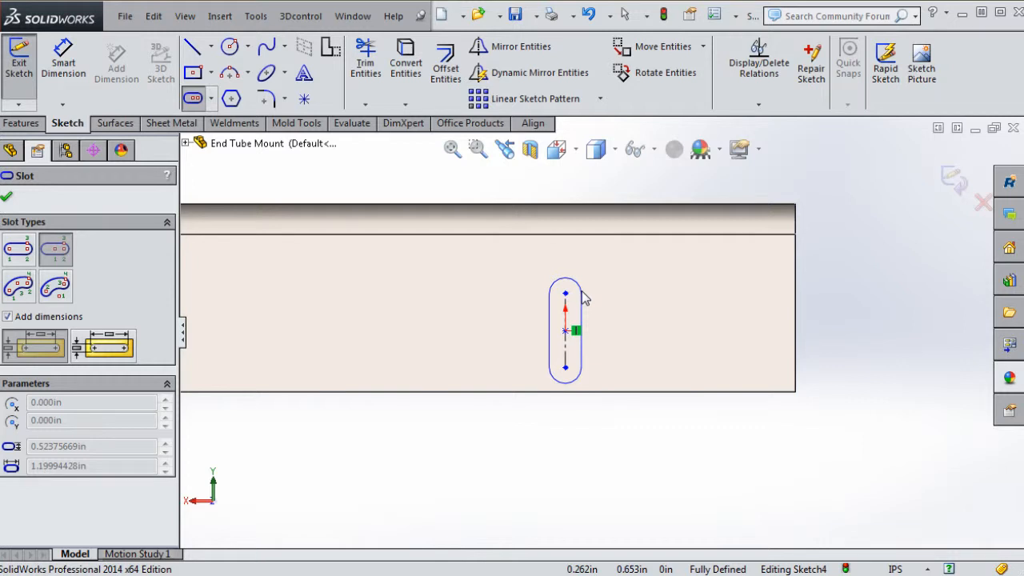
pyautogui.click(585, 297)
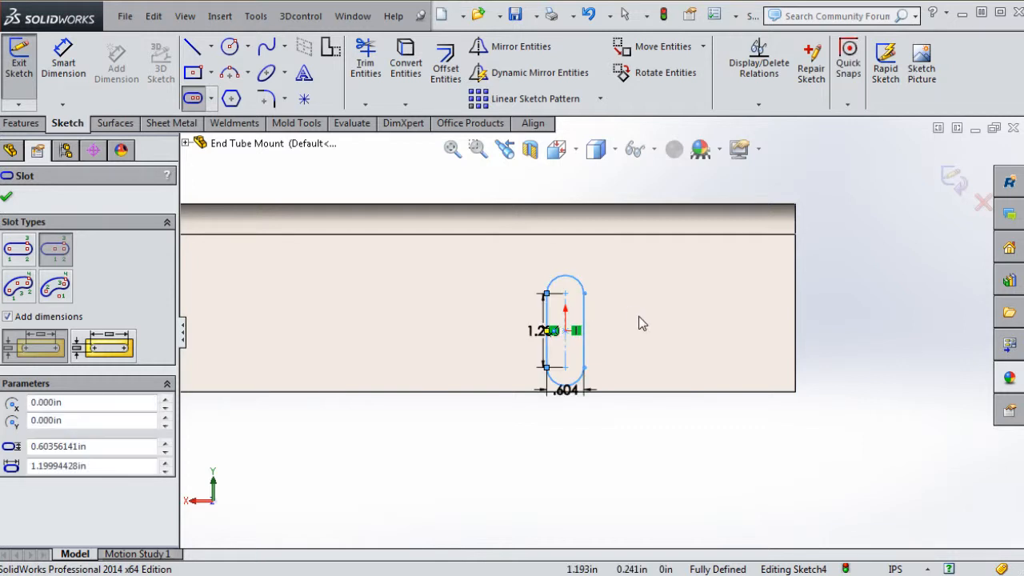
pyautogui.press('Escape')
pyautogui.moveTo(531, 334); pyautogui.dragTo(505, 336)
# Change the slot's length dimension from 1.200 to 1 and its width from .604 to .386
pyautogui.doubleClick(505, 336)
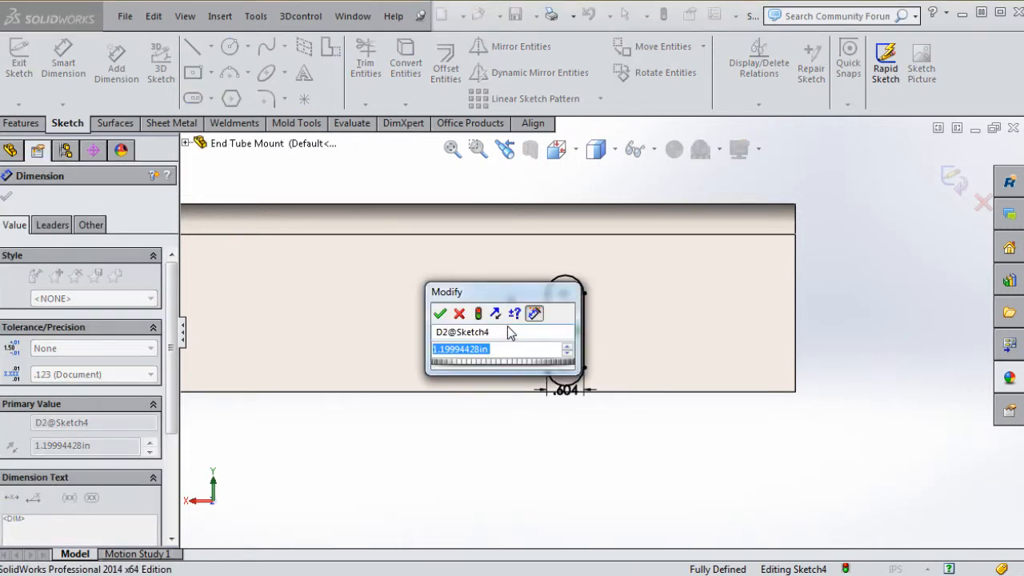
pyautogui.write('1')
pyautogui.press('Return')
pyautogui.click(611, 494)
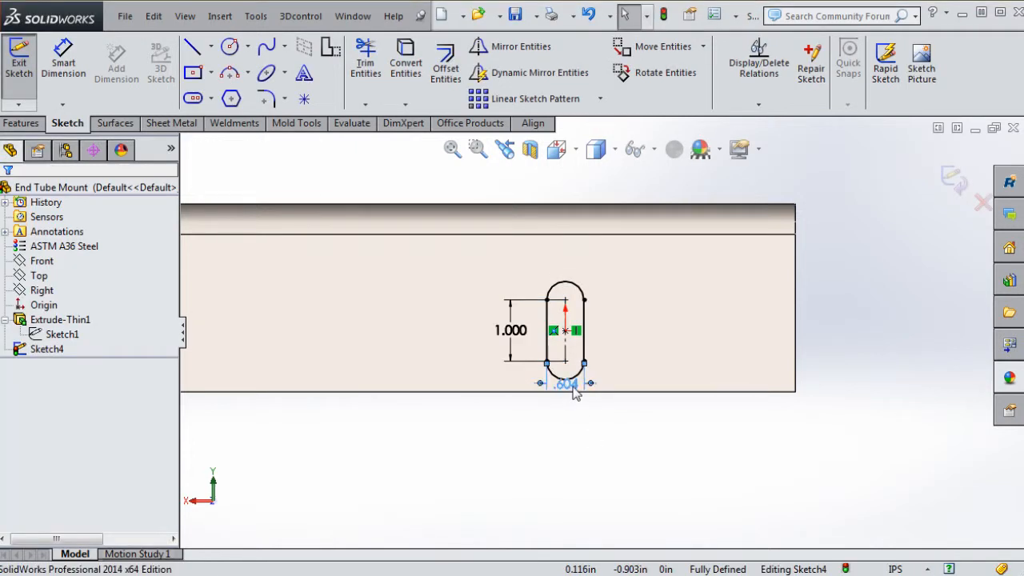
pyautogui.doubleClick(573, 389)
pyautogui.write('.')
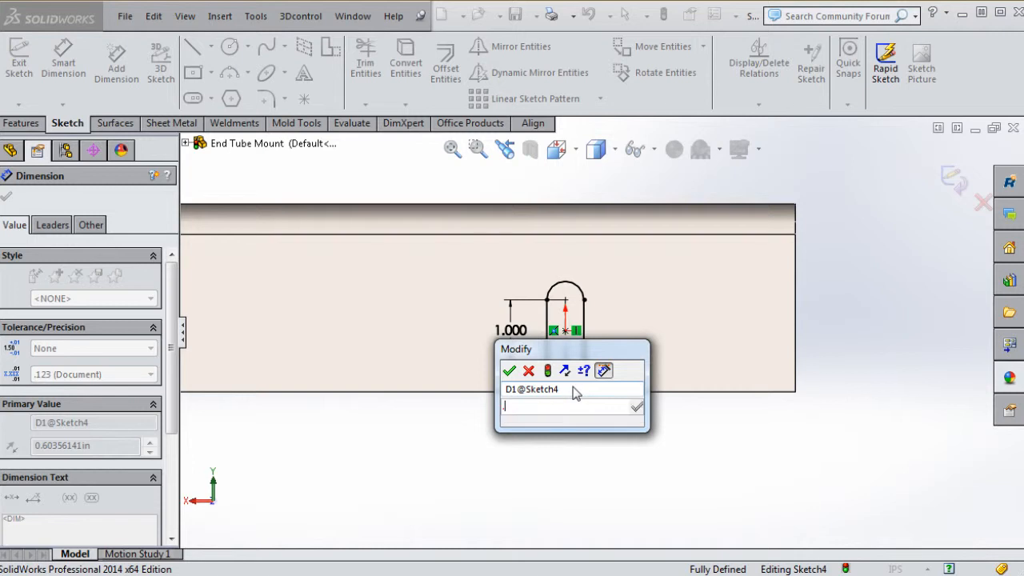
pyautogui.write('386')
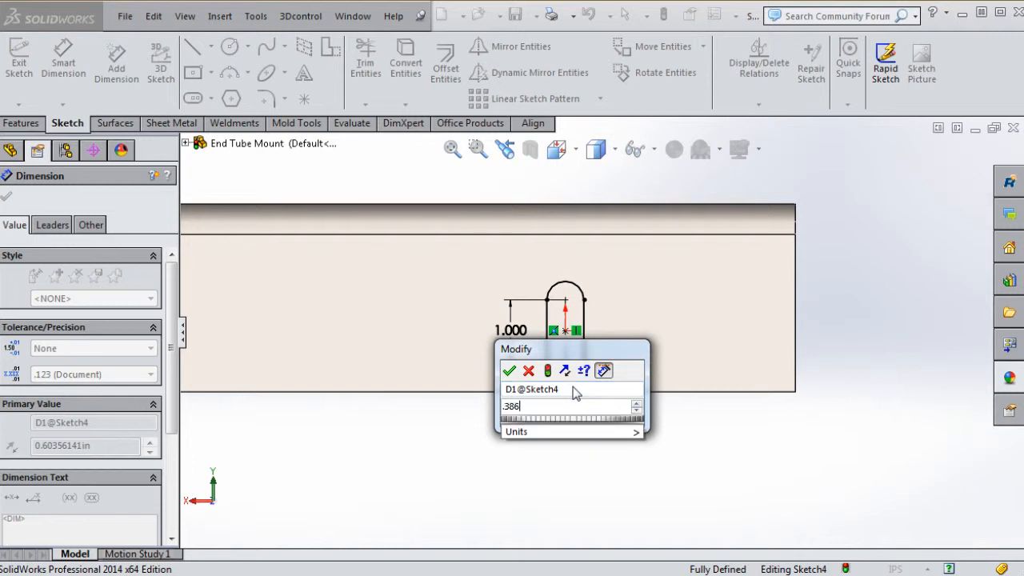
pyautogui.click(509, 371)
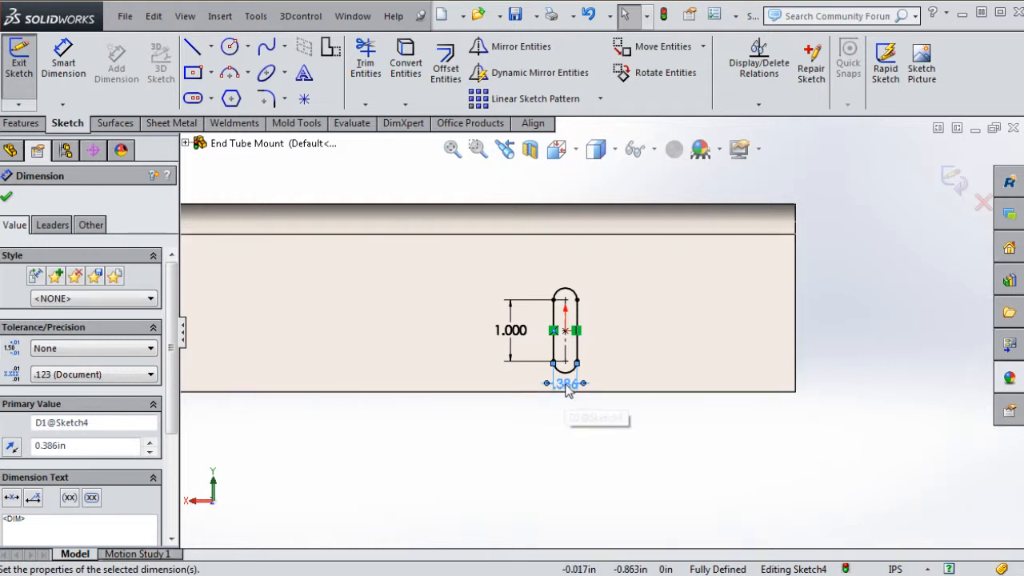
pyautogui.moveTo(566, 385); pyautogui.dragTo(605, 384)
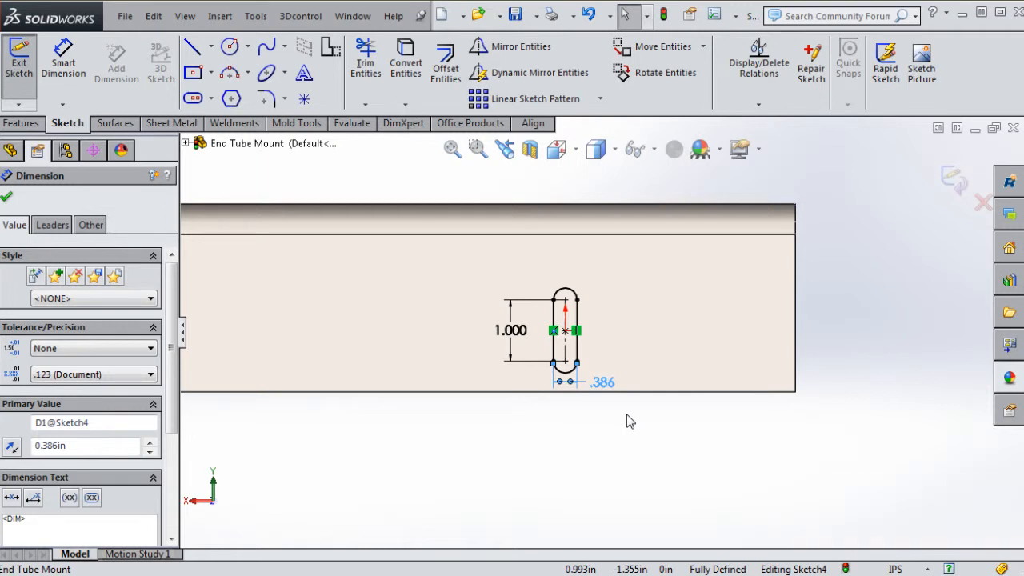
pyautogui.click(626, 414)
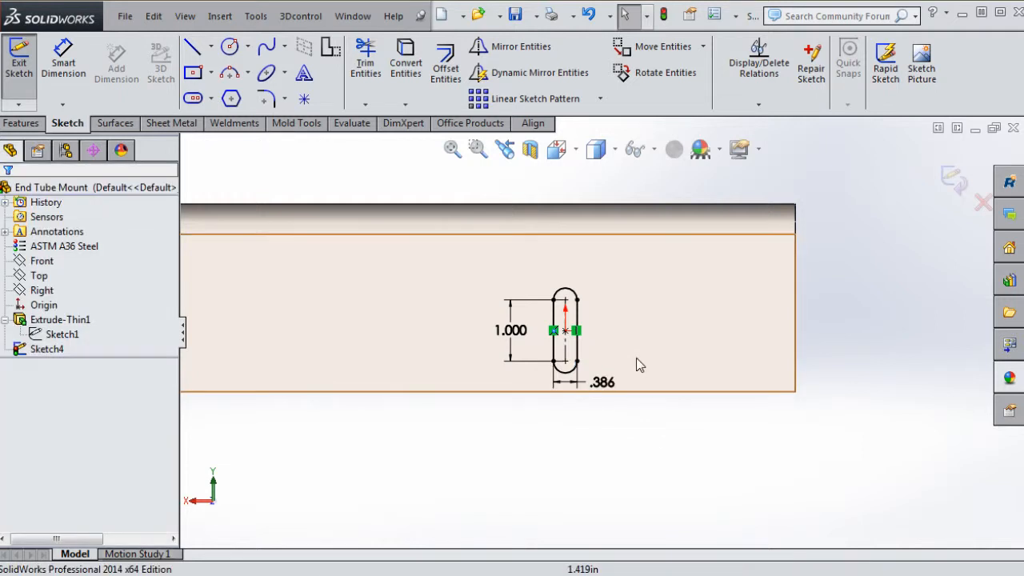
pyautogui.scroll(-3, 632, 368)
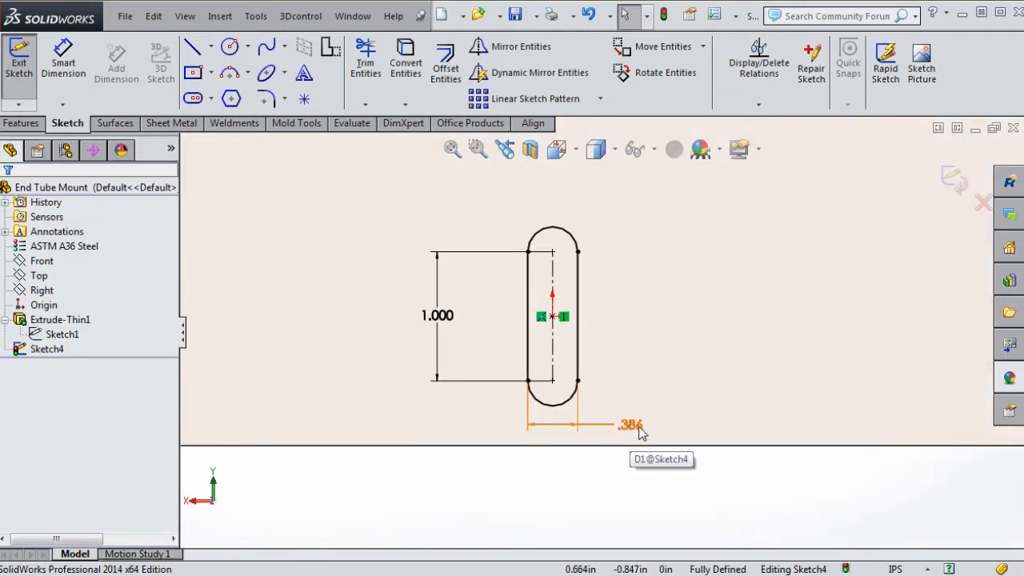
# Dimension the slot's lower end to the bracket's bottom edge, keeping the .500 as driven
pyautogui.click(632, 426)
pyautogui.click(640, 476)
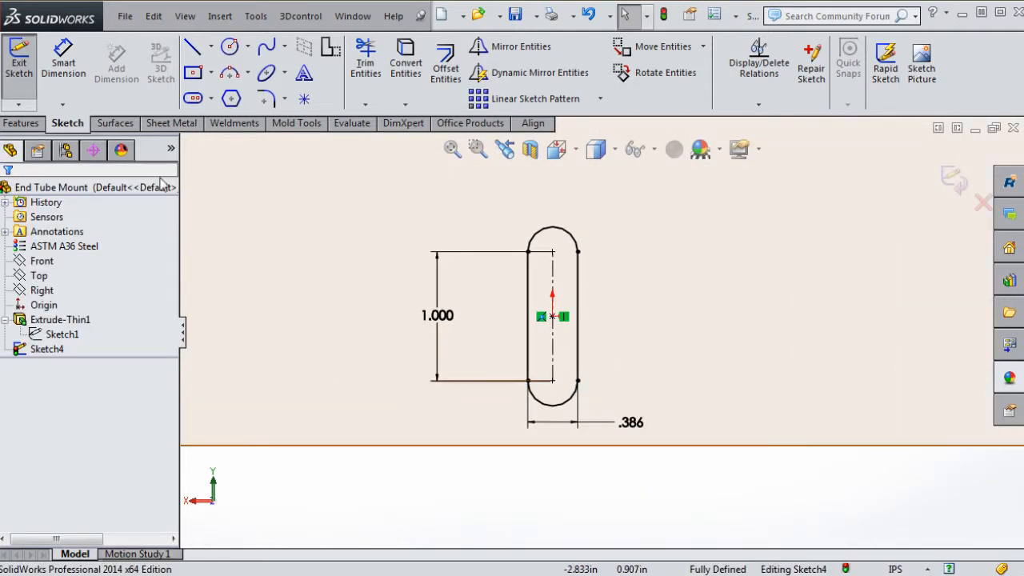
pyautogui.click(60, 65)
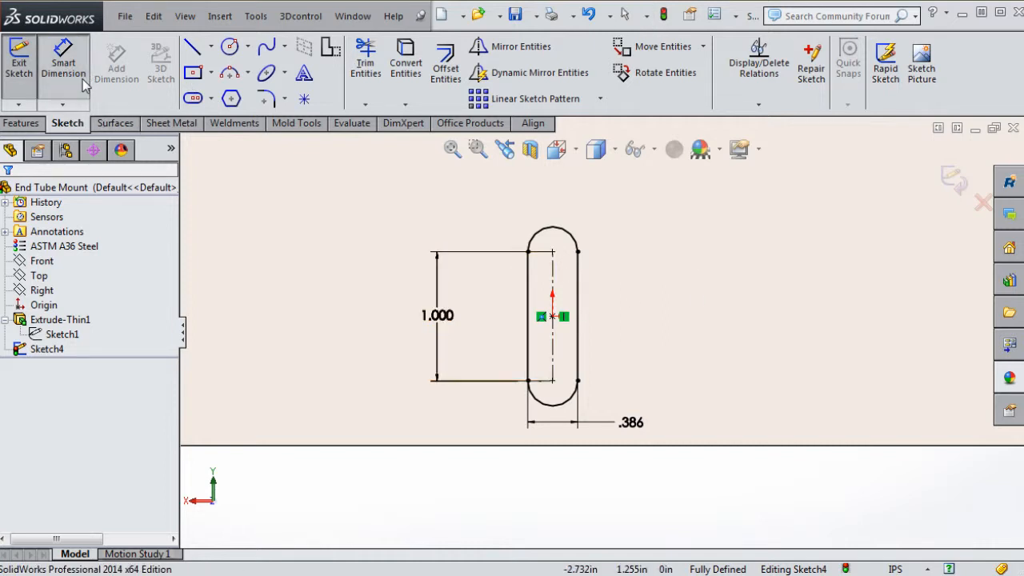
pyautogui.click(578, 382)
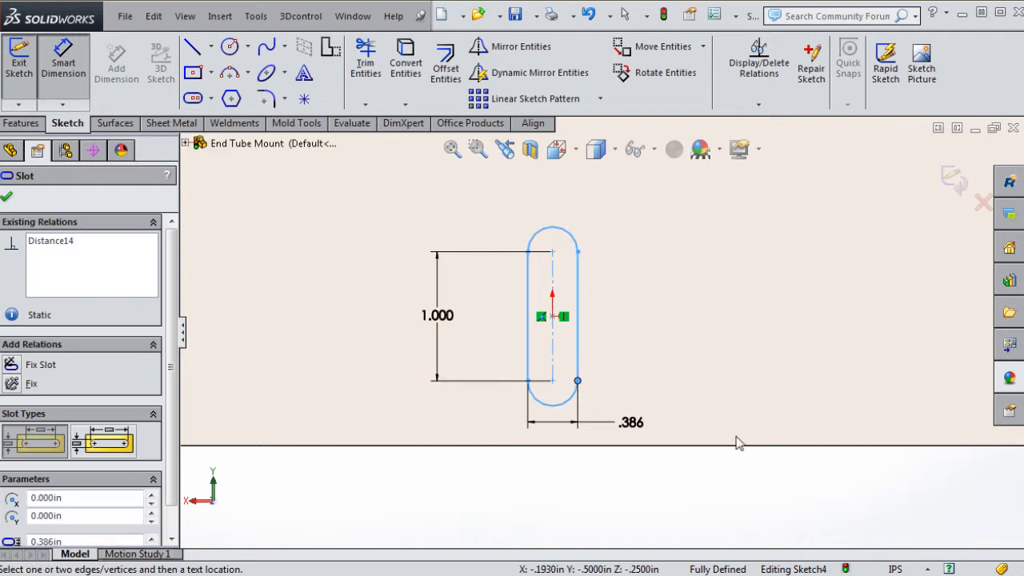
pyautogui.click(731, 446)
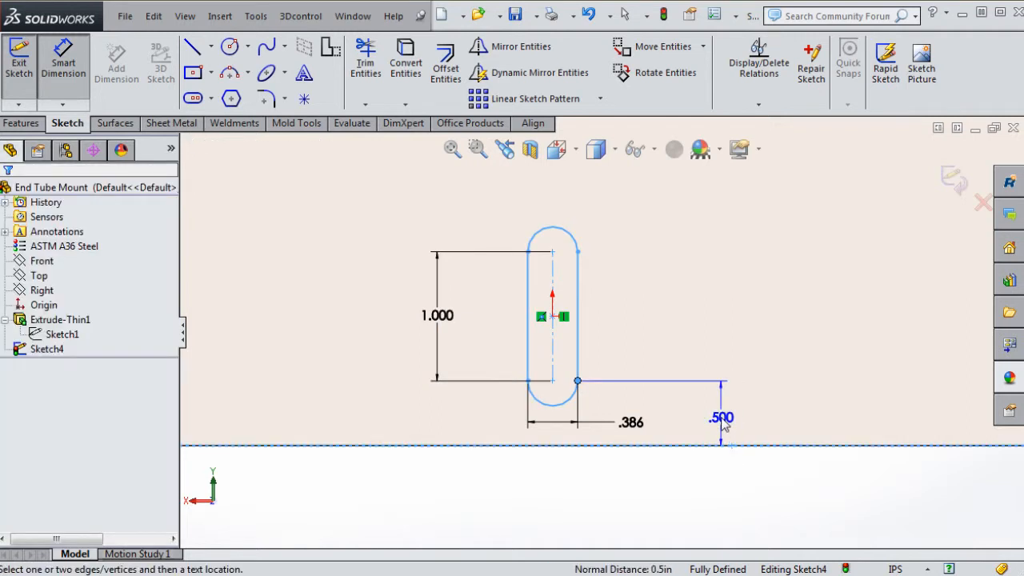
pyautogui.click(723, 424)
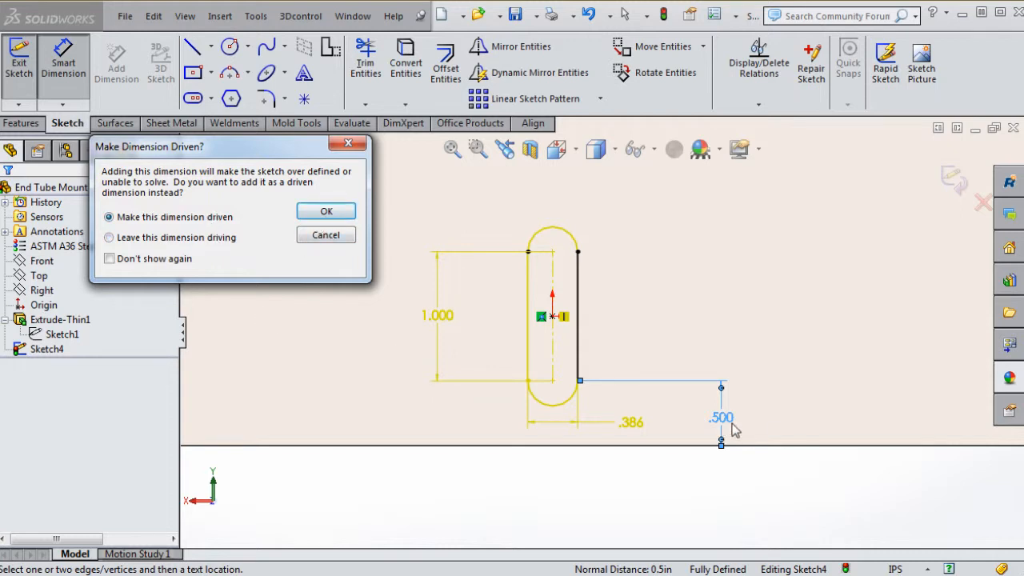
pyautogui.click(327, 213)
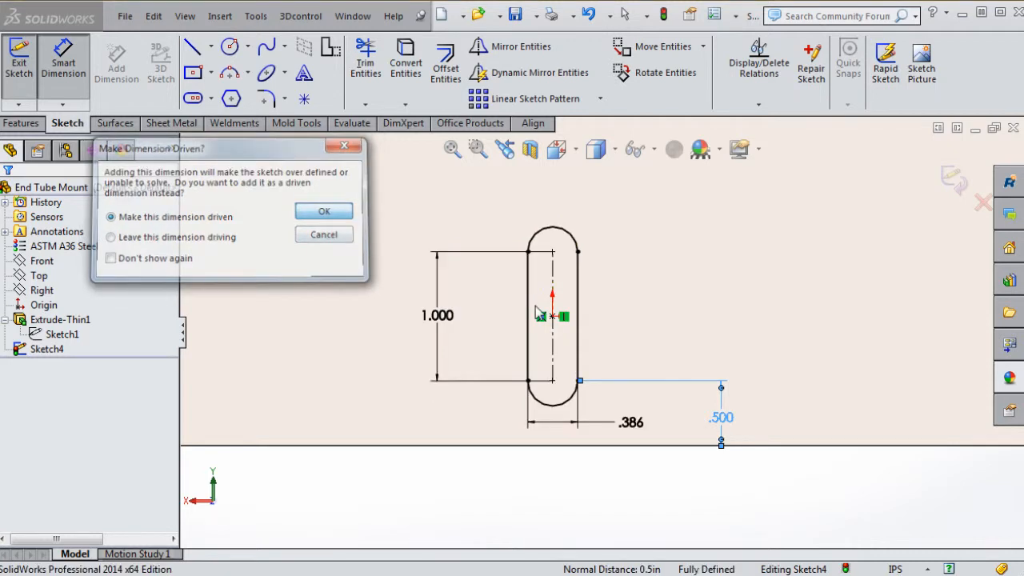
# Rebuild to exit the fully defined straight slot sketch
pyautogui.scroll(2, 761, 455)
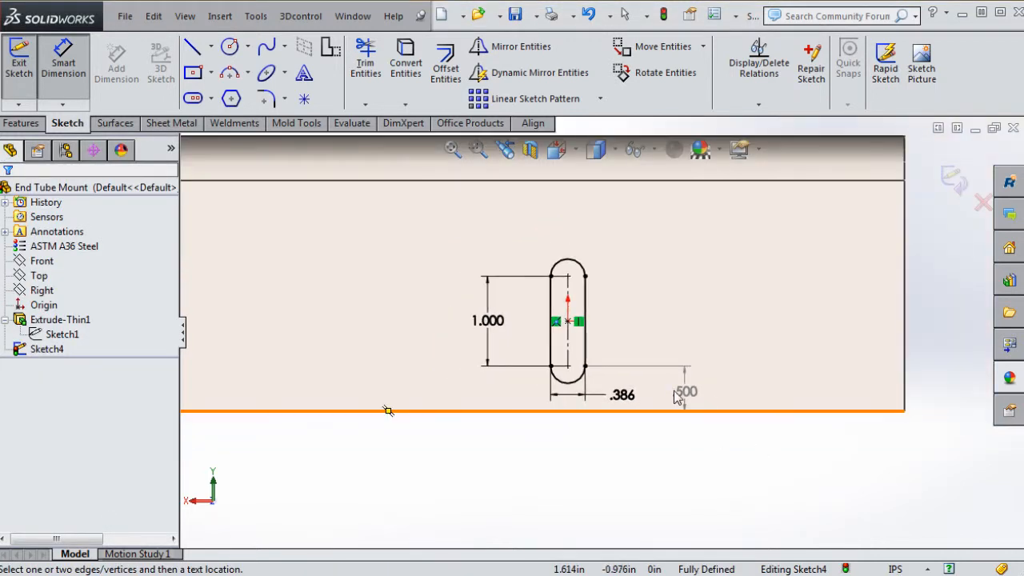
pyautogui.scroll(-2, 640, 382)
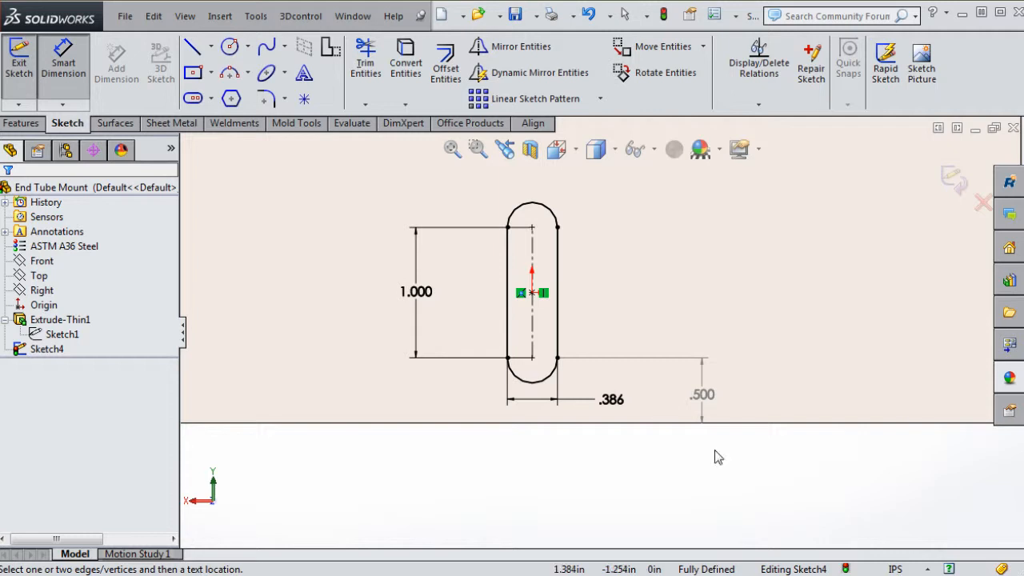
pyautogui.scroll(3, 704, 449)
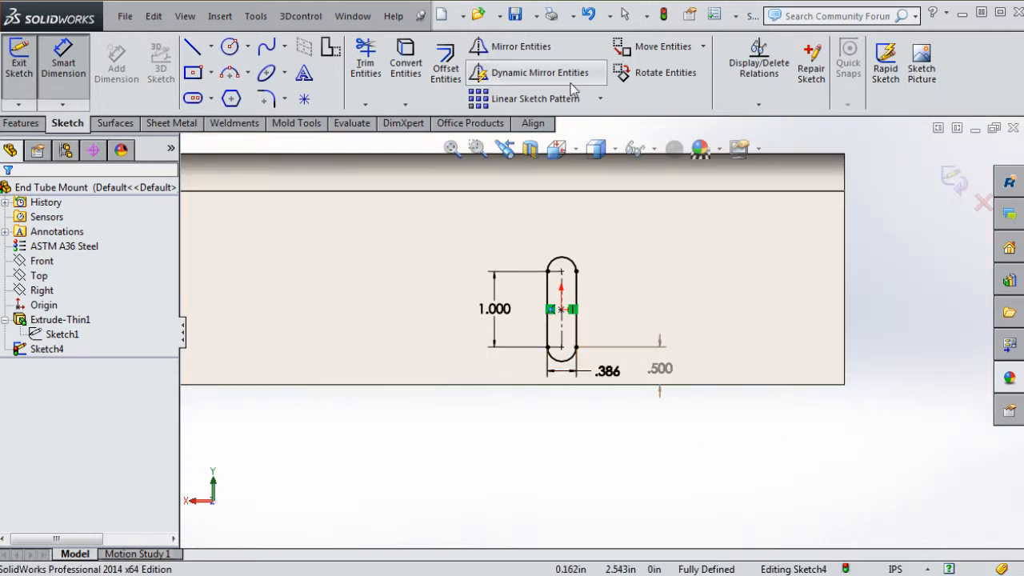
pyautogui.click(665, 15)
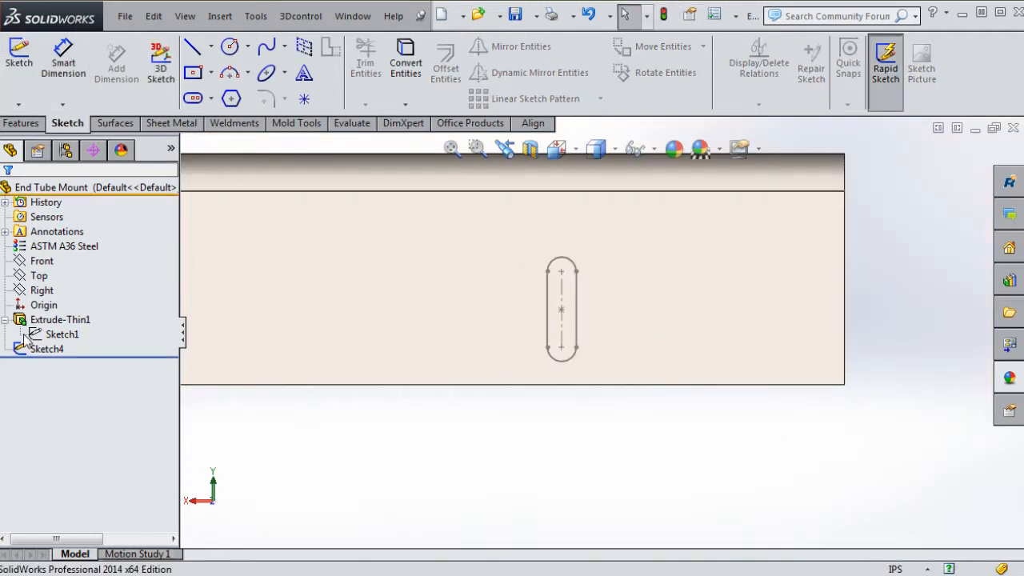
# Suppress Sketch4 so the straight slot is hidden
pyautogui.rightClick(46, 349)
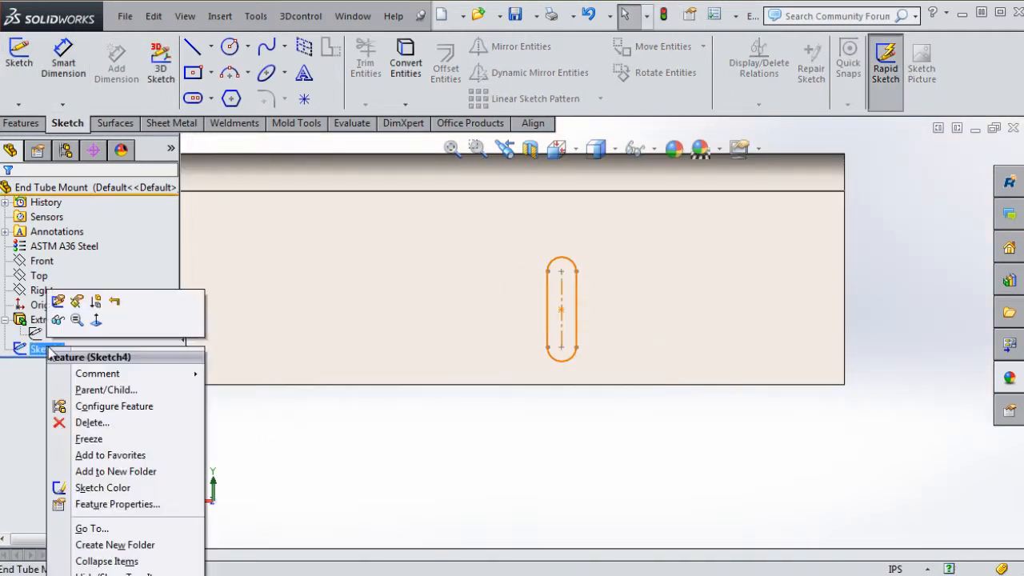
pyautogui.click(97, 303)
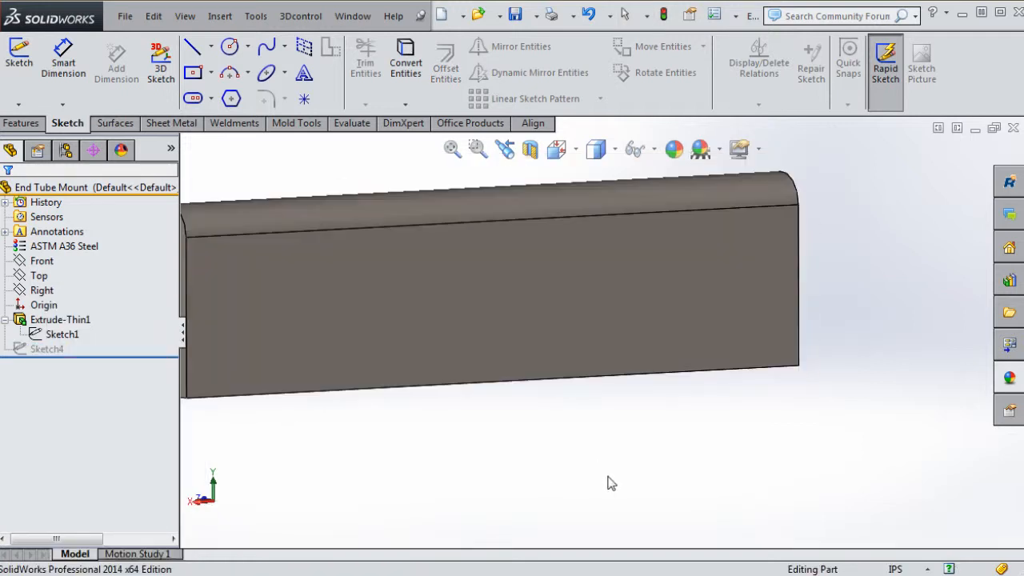
pyautogui.scroll(5, 611, 483)
pyautogui.scroll(-3, 599, 302)
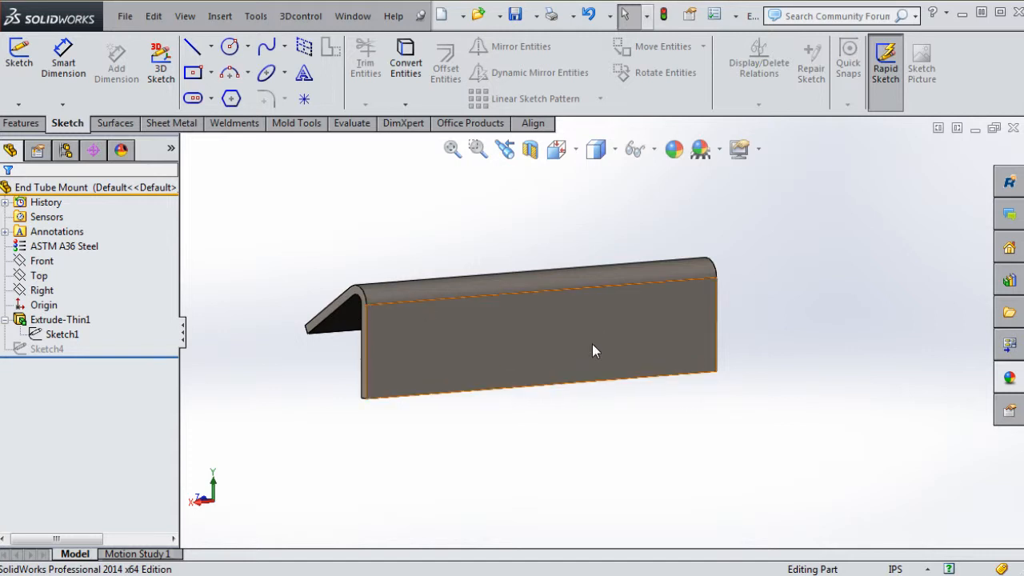
# Start a new sketch on the bracket's front face
pyautogui.click(555, 331)
pyautogui.click(617, 278)
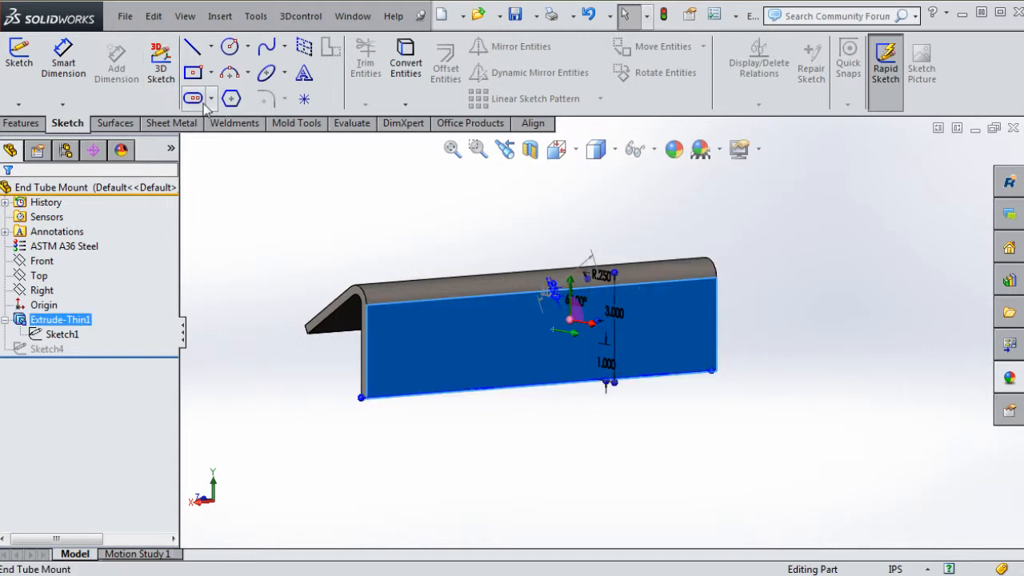
pyautogui.click(195, 102)
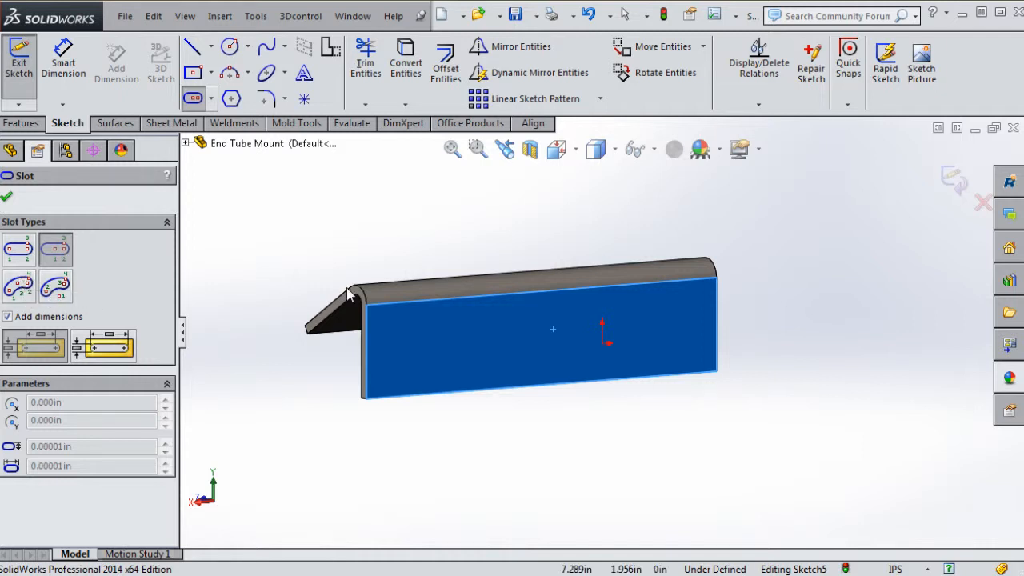
# In Normal To view, draw a 3-point arc slot from the origin: R1.483, 121.89°, .816 wide
pyautogui.click(20, 294)
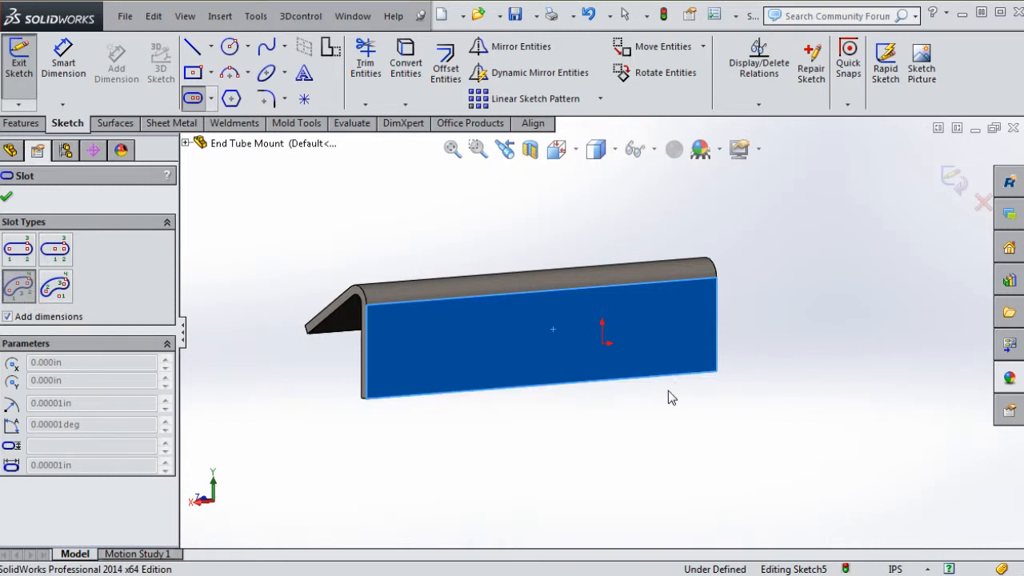
pyautogui.moveTo(657, 392); pyautogui.dragTo(639, 395, button='middle')
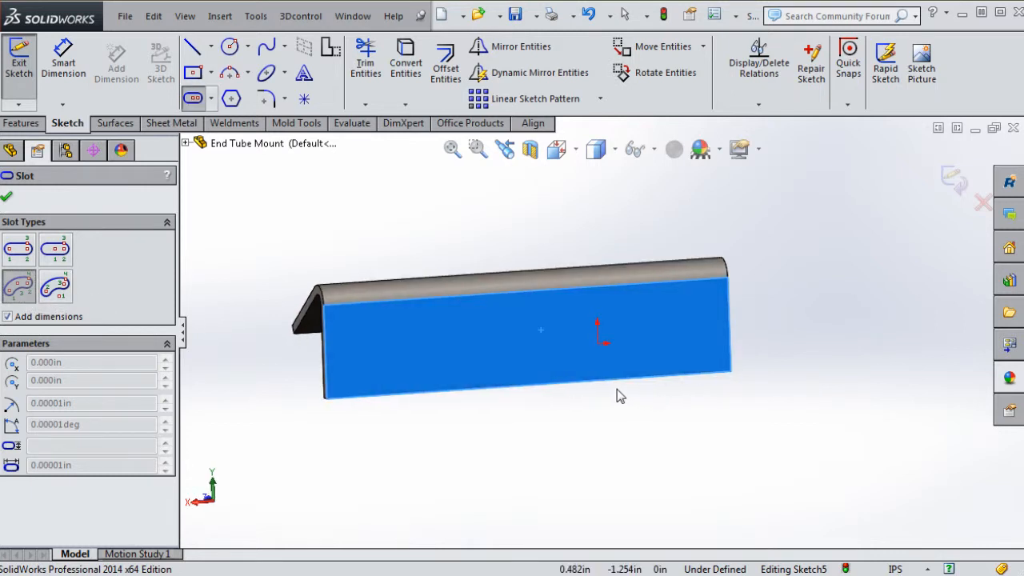
pyautogui.hotkey('ctrl', '8')
pyautogui.scroll(-2, 695, 376)
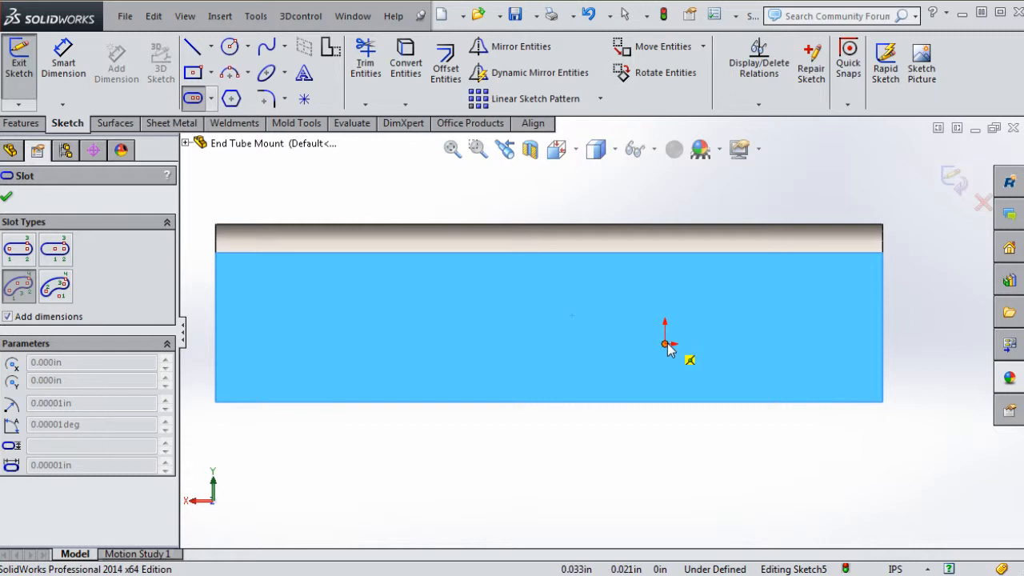
pyautogui.click(666, 344)
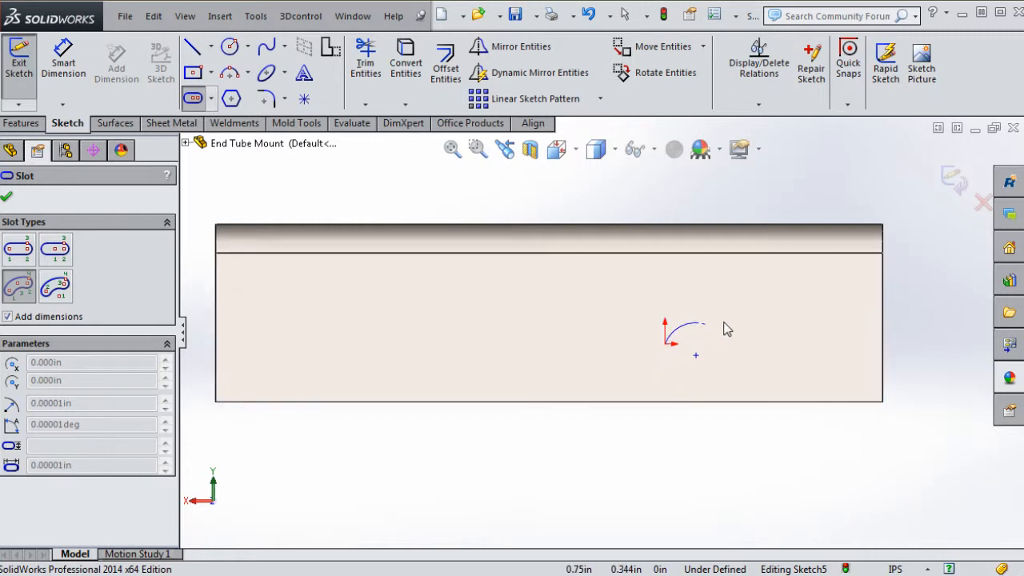
pyautogui.click(817, 347)
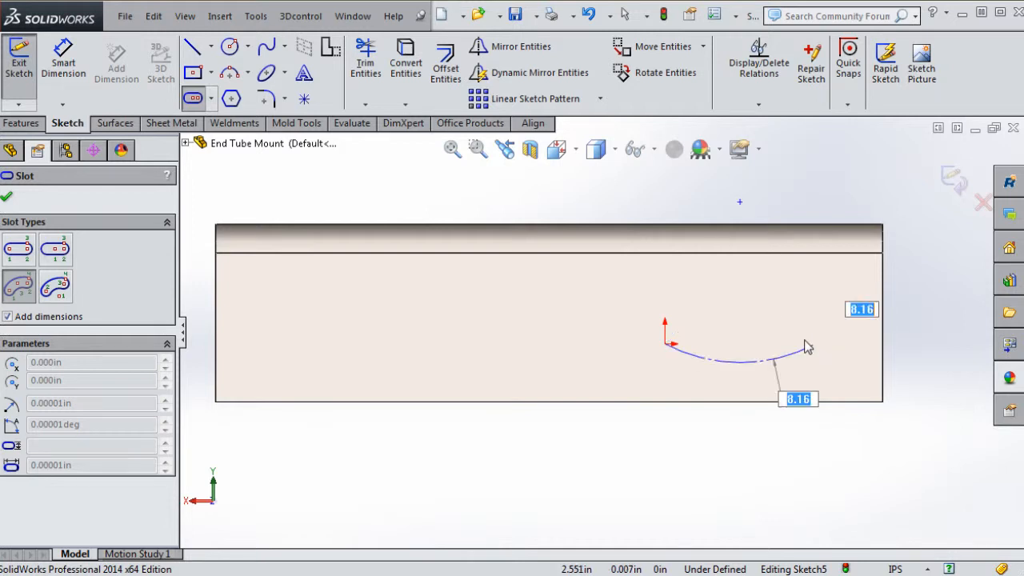
pyautogui.click(759, 309)
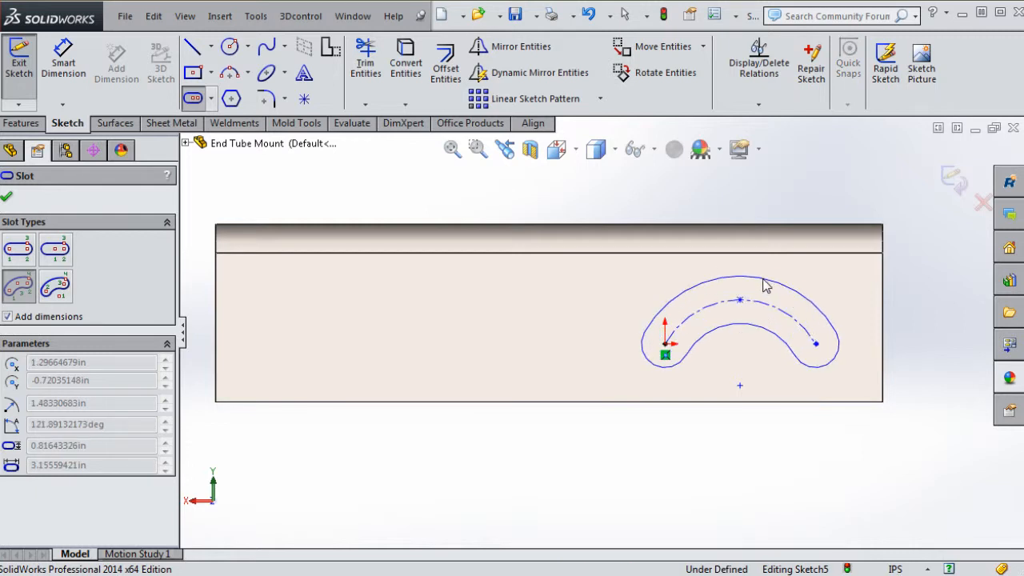
pyautogui.click(765, 285)
pyautogui.press('Escape')
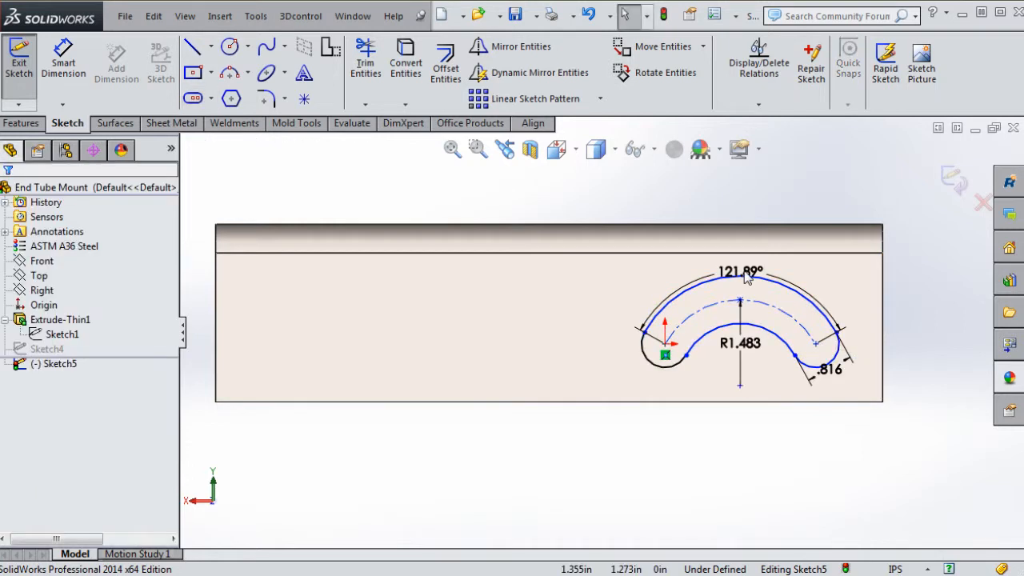
# Set the arc slot's angle to 90° and its radius to 1.5
pyautogui.doubleClick(755, 268)
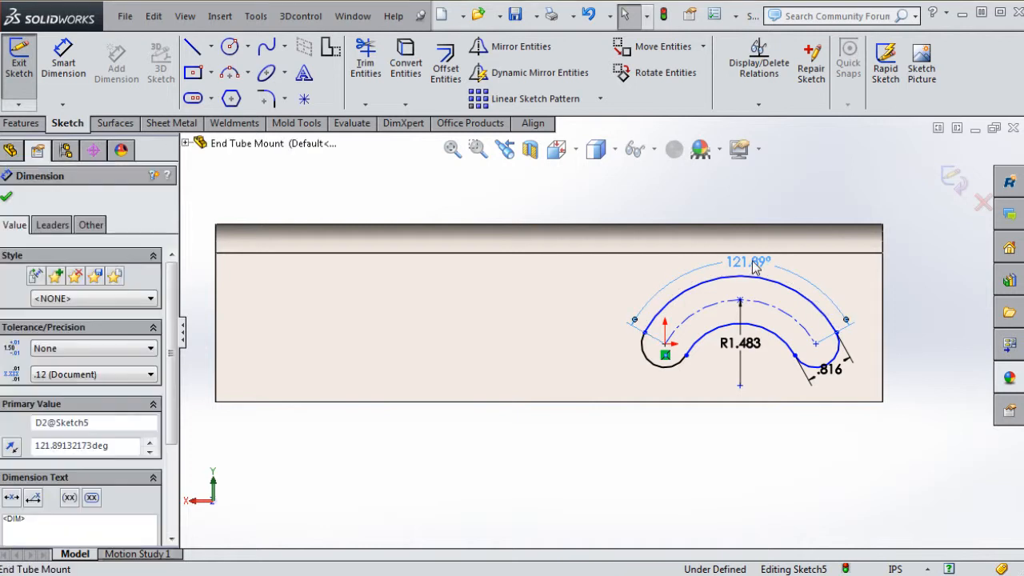
pyautogui.write('90')
pyautogui.press('Return')
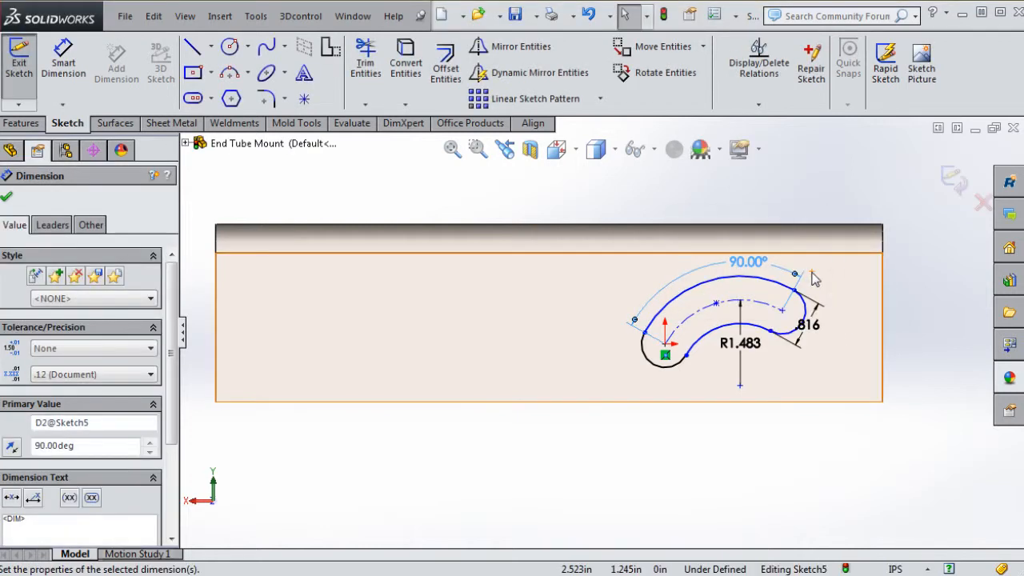
pyautogui.press('Escape')
pyautogui.doubleClick(748, 344)
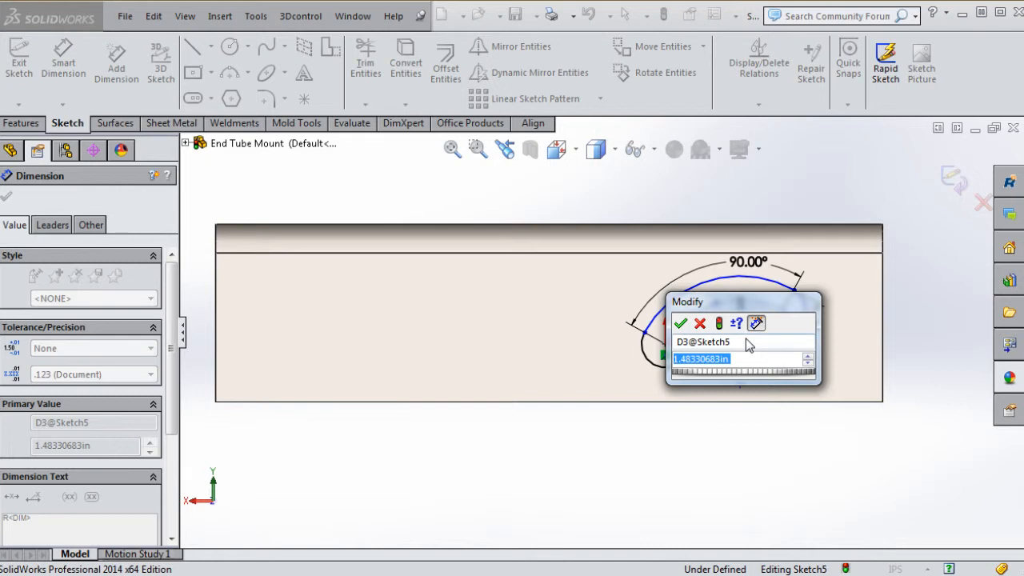
pyautogui.write('1.5')
pyautogui.press('Return')
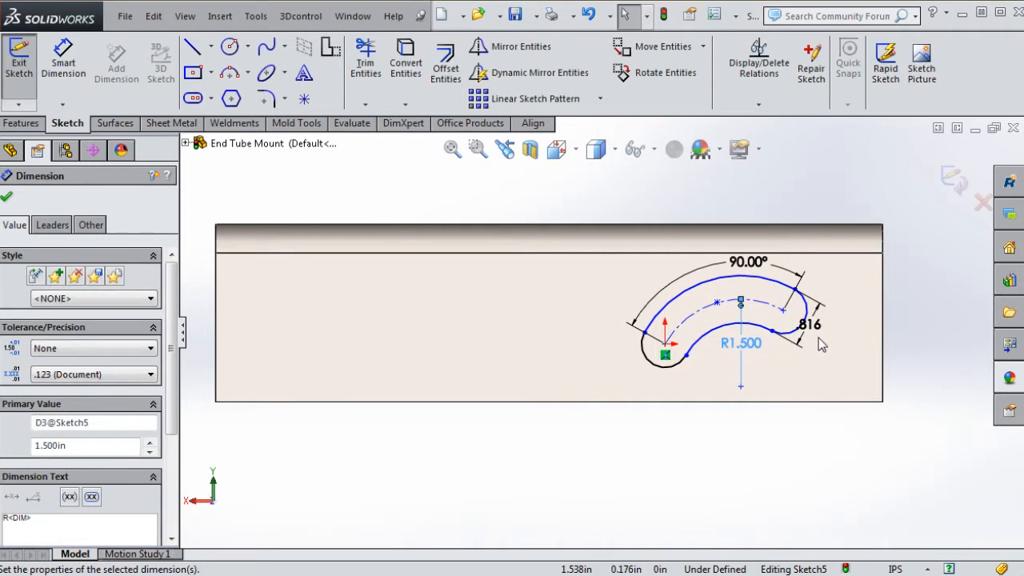
# Set the slot width to .75 and snap its start point onto the origin
pyautogui.doubleClick(814, 326)
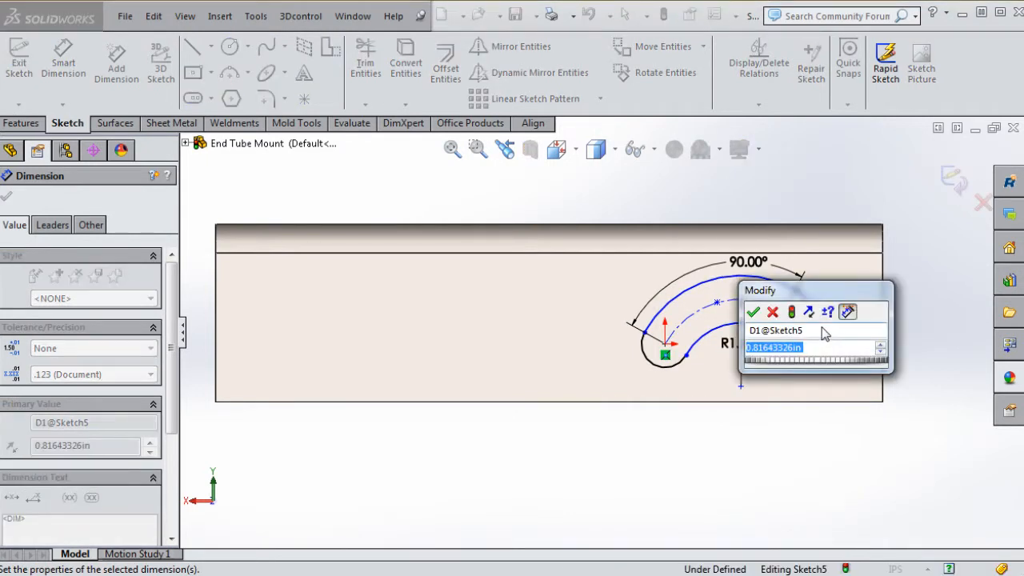
pyautogui.write('.75')
pyautogui.press('Return')
pyautogui.click(816, 371)
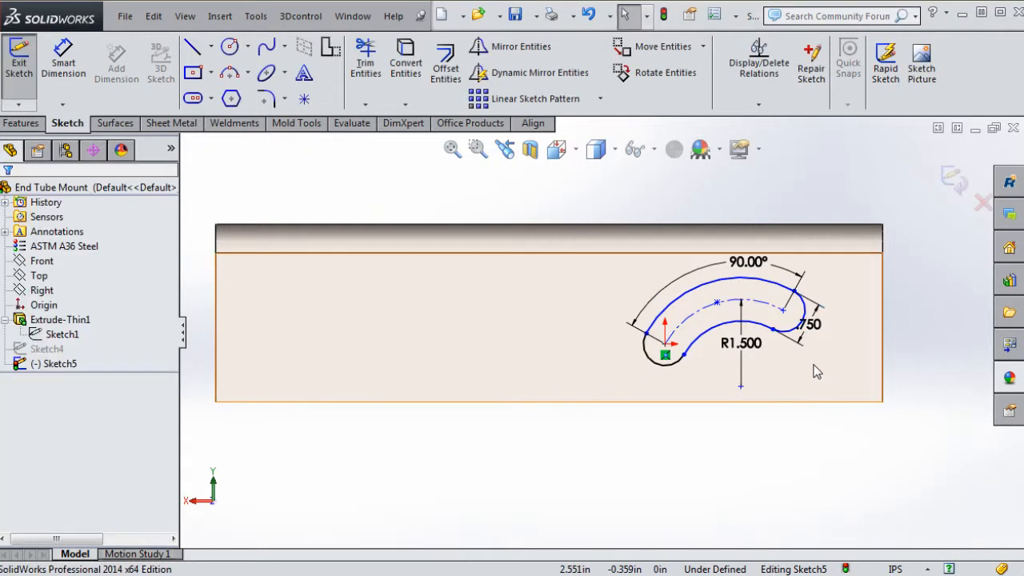
pyautogui.click(782, 315)
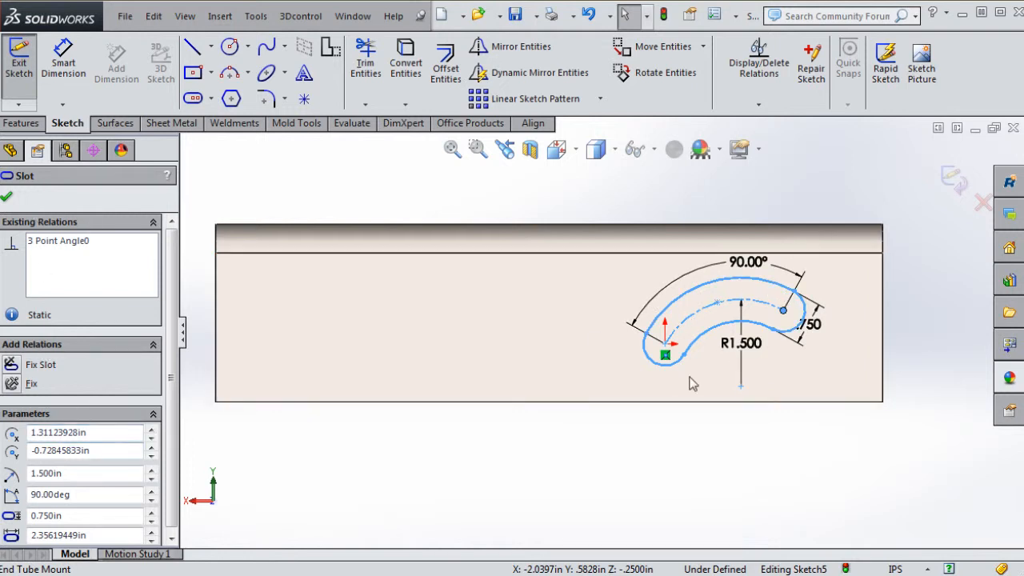
pyautogui.moveTo(666, 347); pyautogui.dragTo(665, 343)
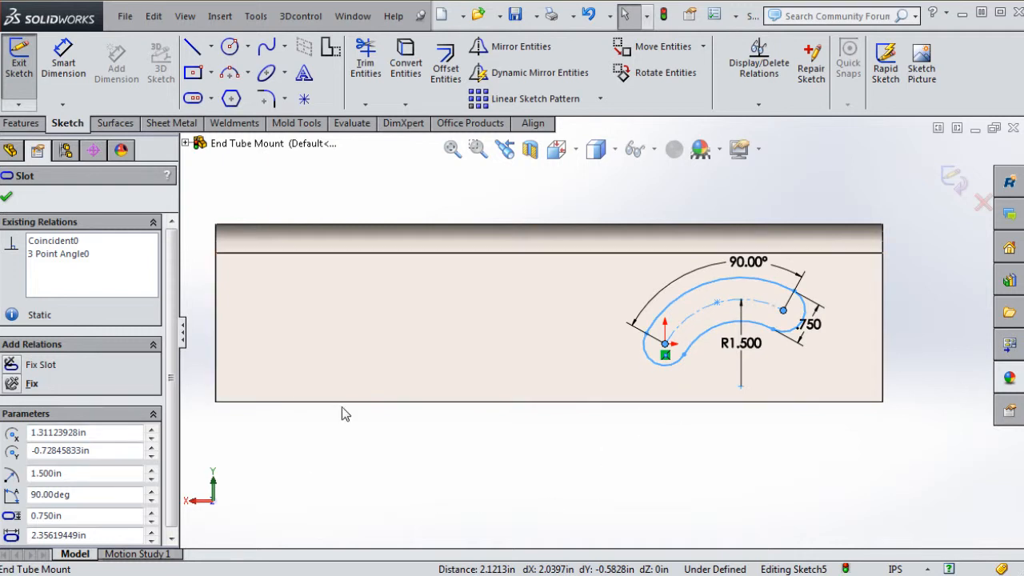
# Add a Horizontal relation between the origin and the arc slot's end point
pyautogui.press('Escape')
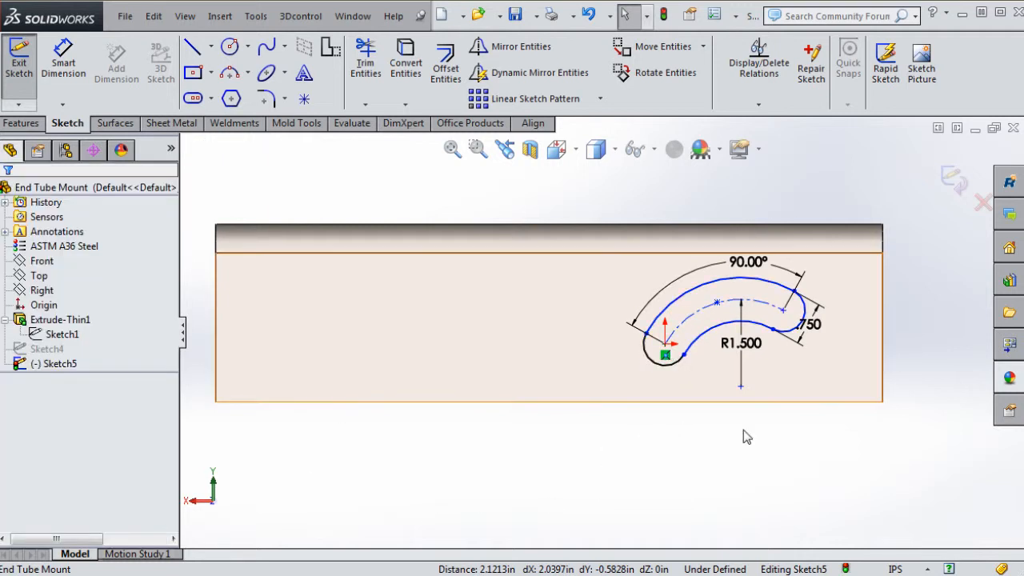
pyautogui.click(72, 337)
pyautogui.press('Escape')
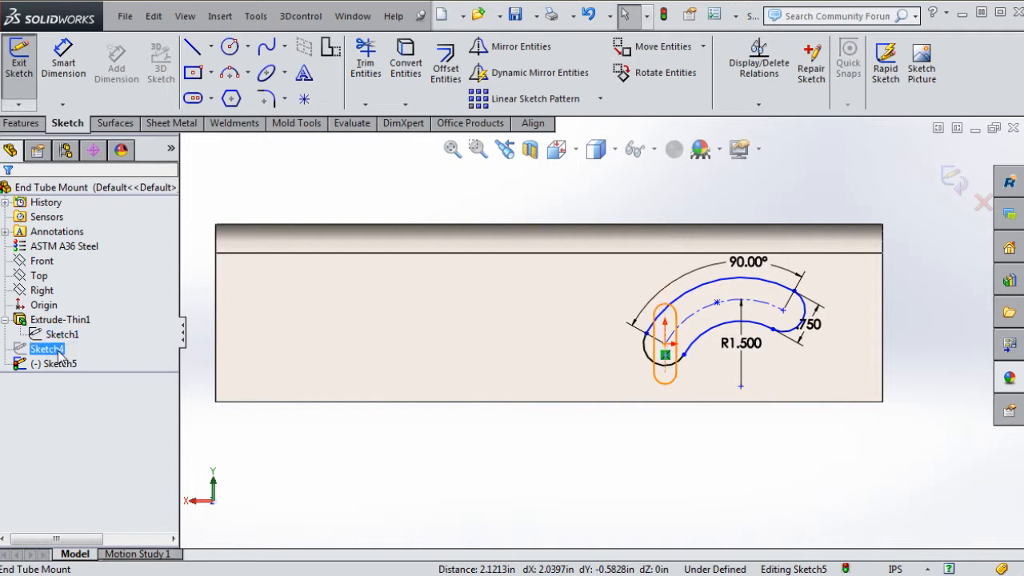
pyautogui.click(47, 308)
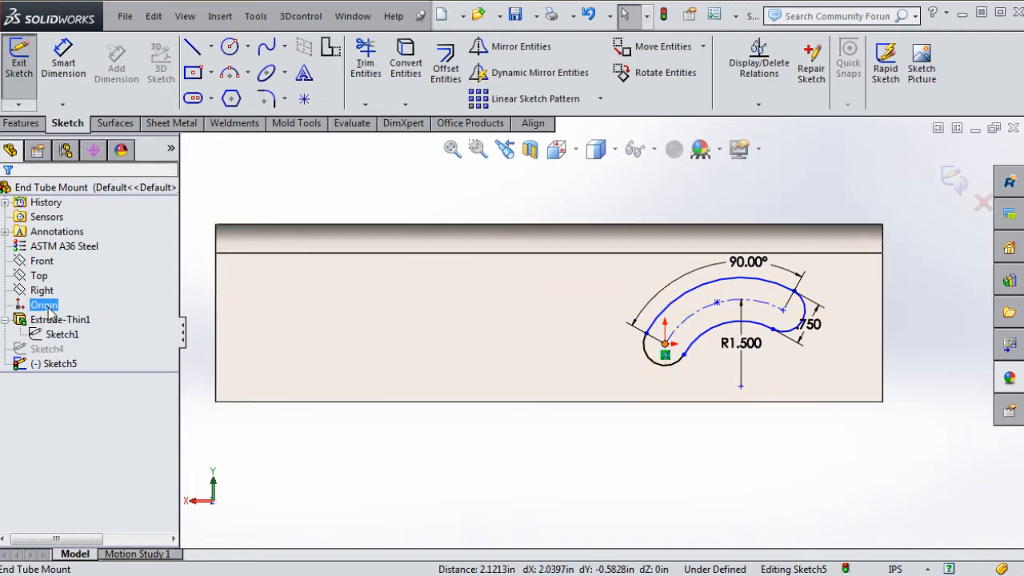
pyautogui.keyDown('ctrl'); pyautogui.click(785, 313); pyautogui.keyUp('ctrl')
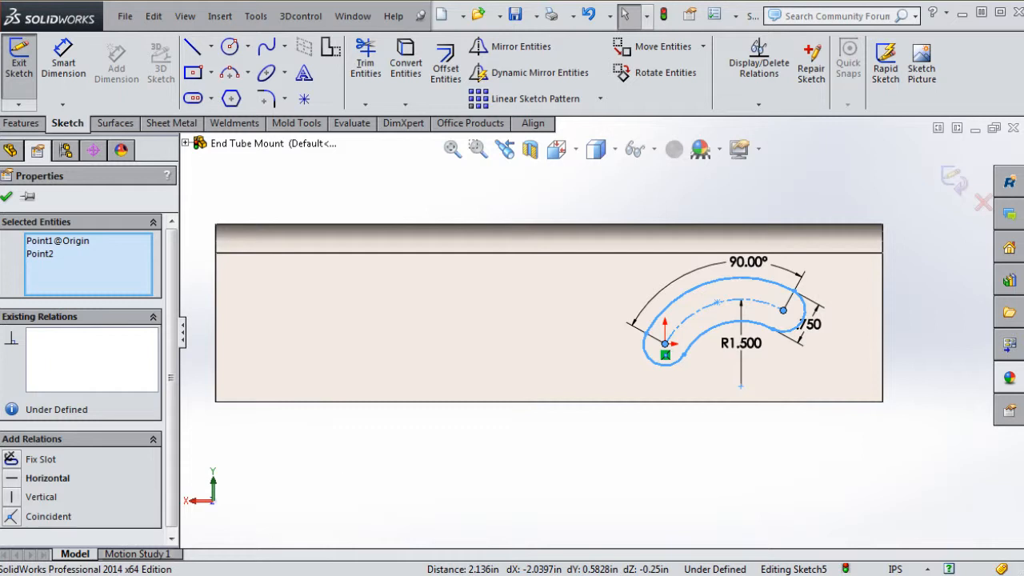
pyautogui.click(16, 479)
pyautogui.click(578, 514)
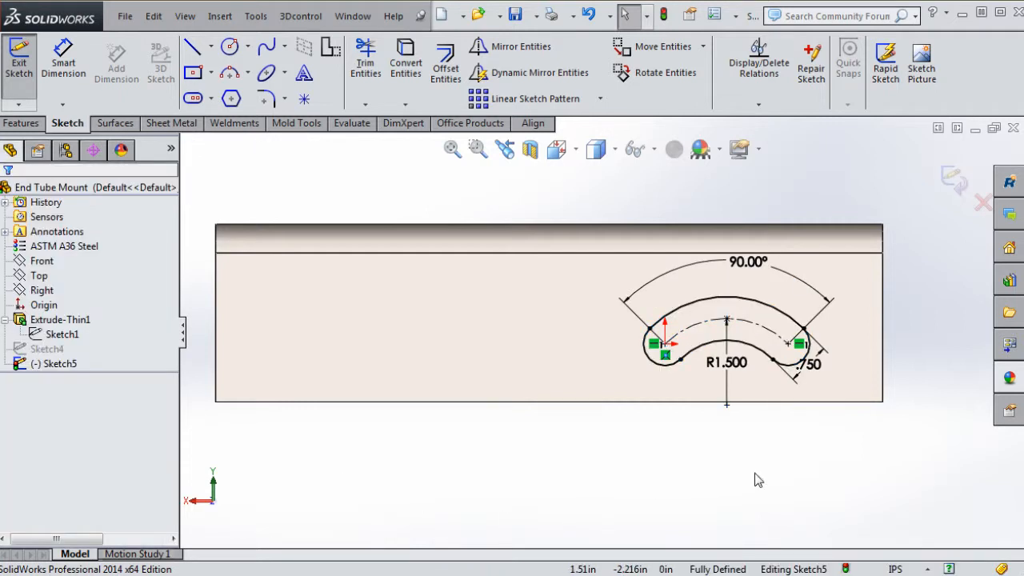
pyautogui.press('f')
# Box-select the arc slot with its dimensions and delete them
pyautogui.scroll(-3, 695, 324)
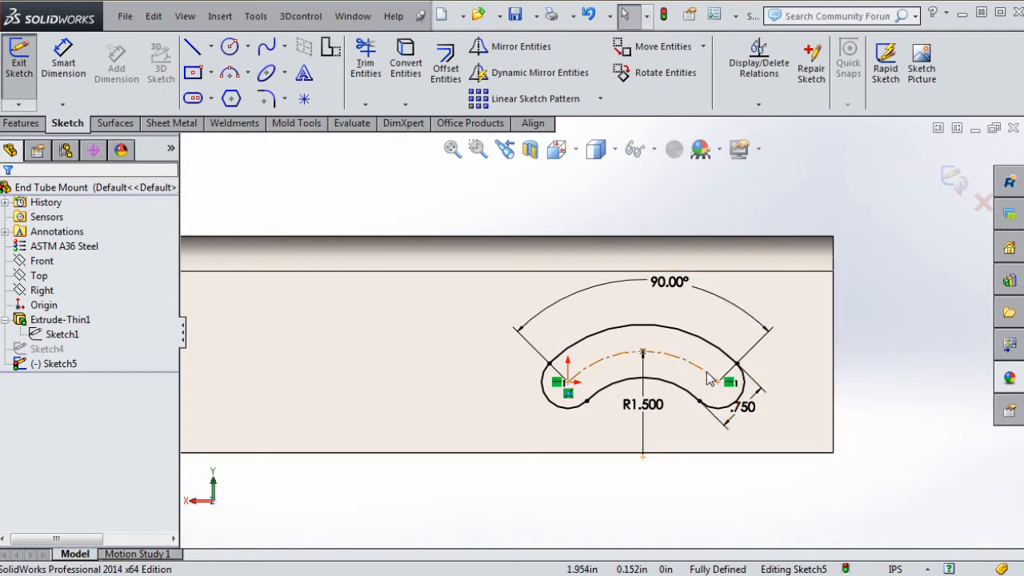
pyautogui.scroll(2, 749, 437)
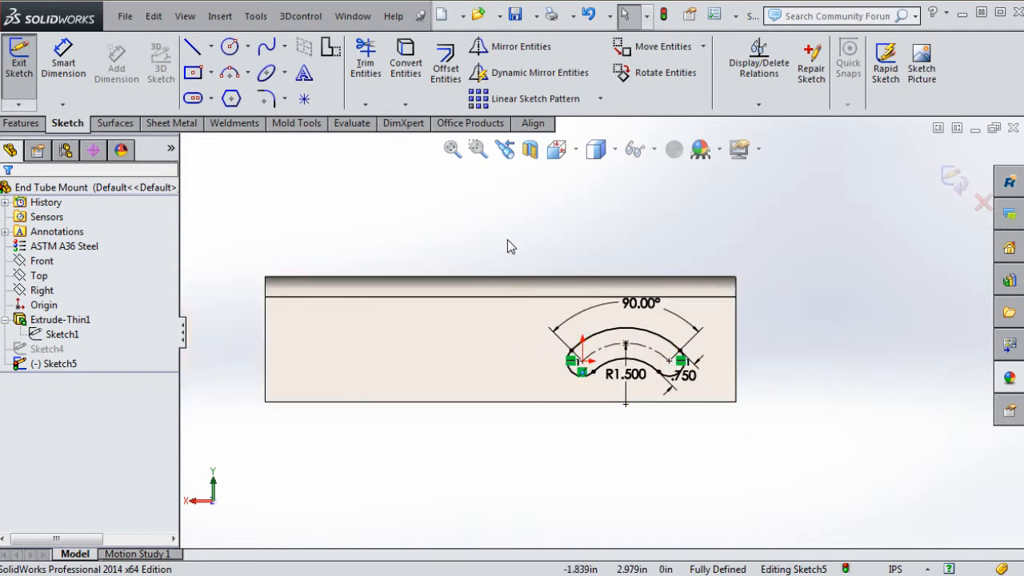
pyautogui.moveTo(508, 240); pyautogui.dragTo(809, 469)
pyautogui.press('Delete')
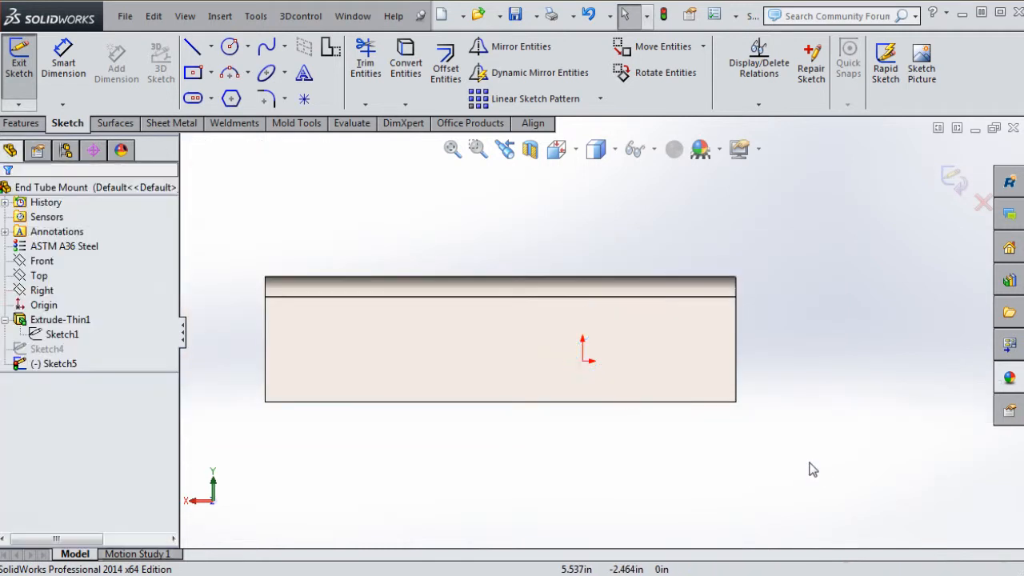
# Draw a Centerpoint Arc Slot centred on the origin, radius 1.341, from left to right
pyautogui.click(193, 99)
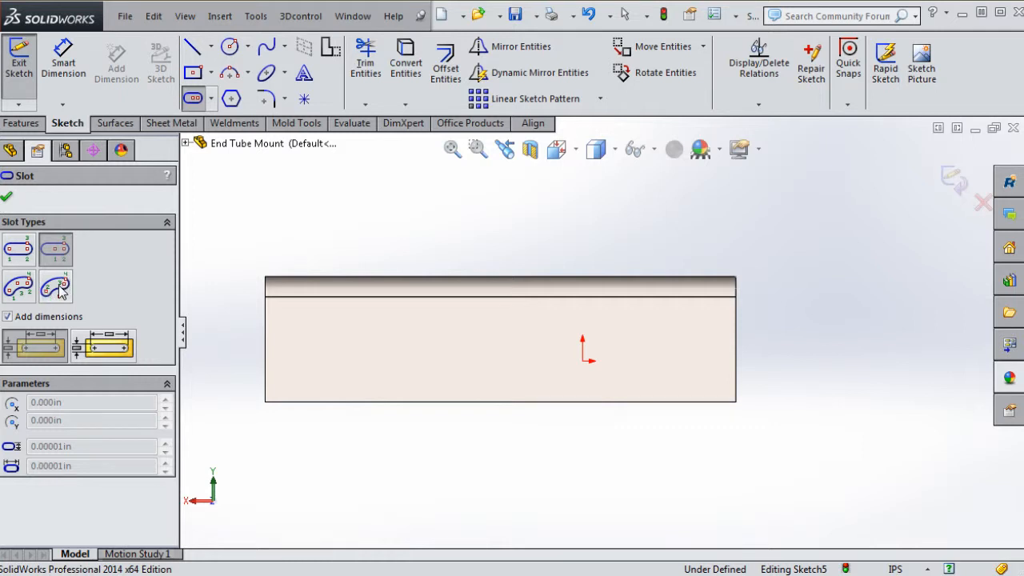
pyautogui.click(59, 288)
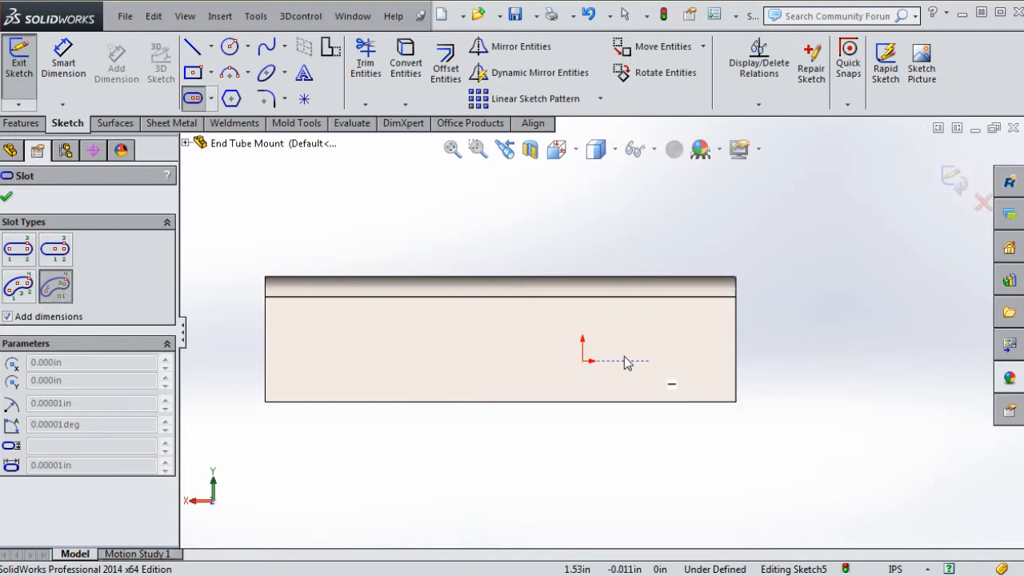
pyautogui.click(583, 362)
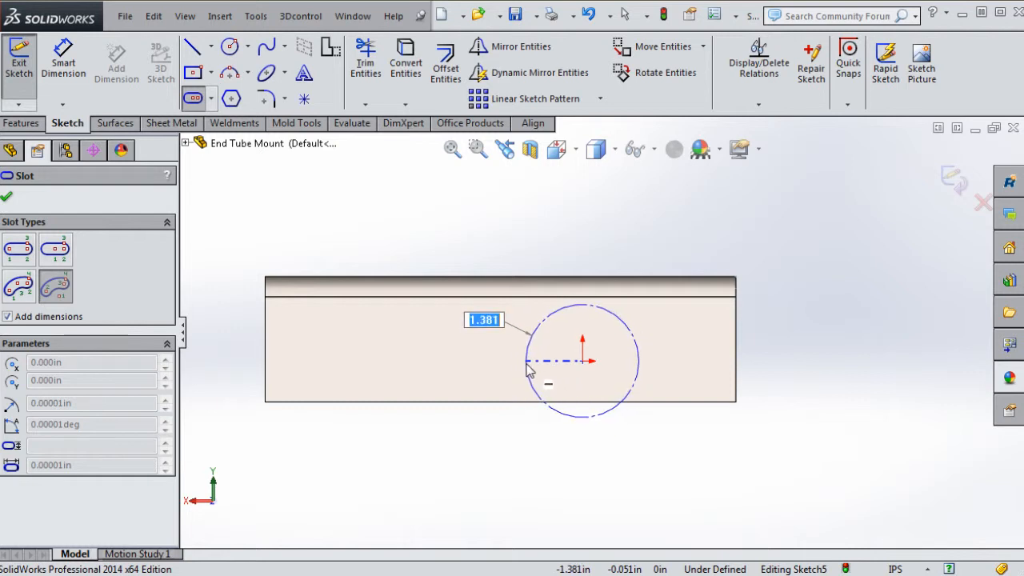
pyautogui.click(528, 362)
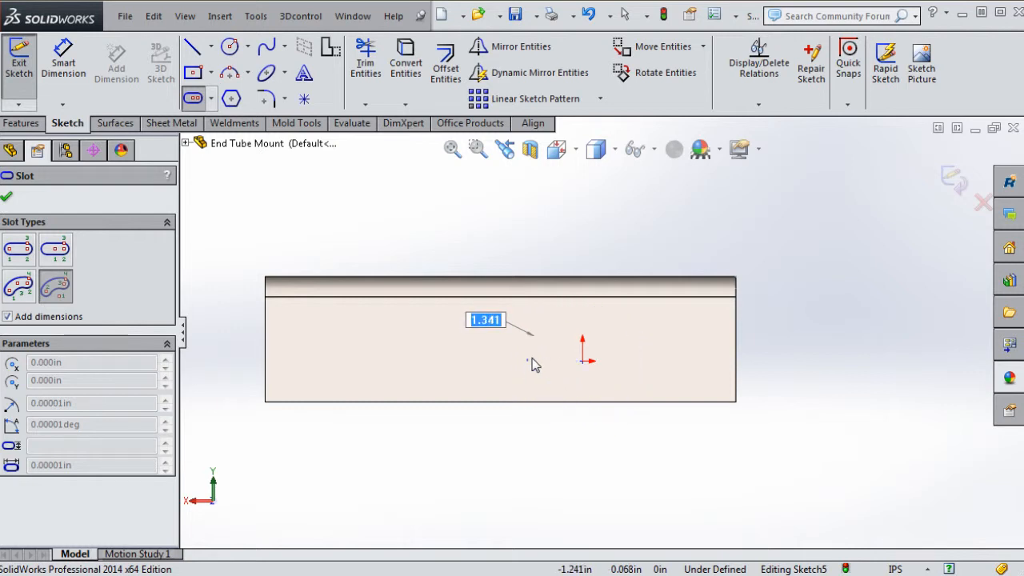
pyautogui.click(639, 361)
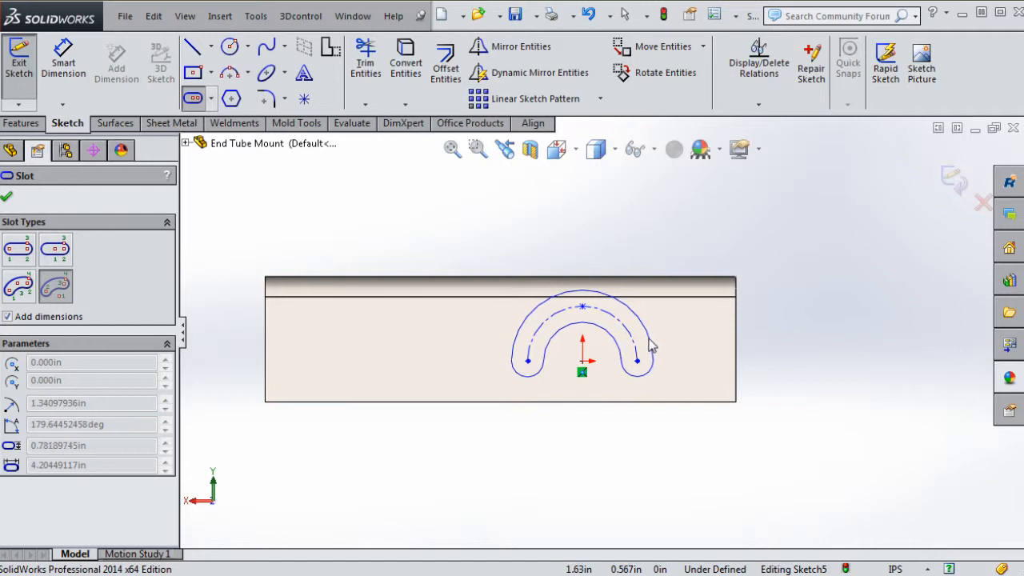
# Finish the slot's width, then set its radius from 1.341 to 1.5
pyautogui.click(651, 349)
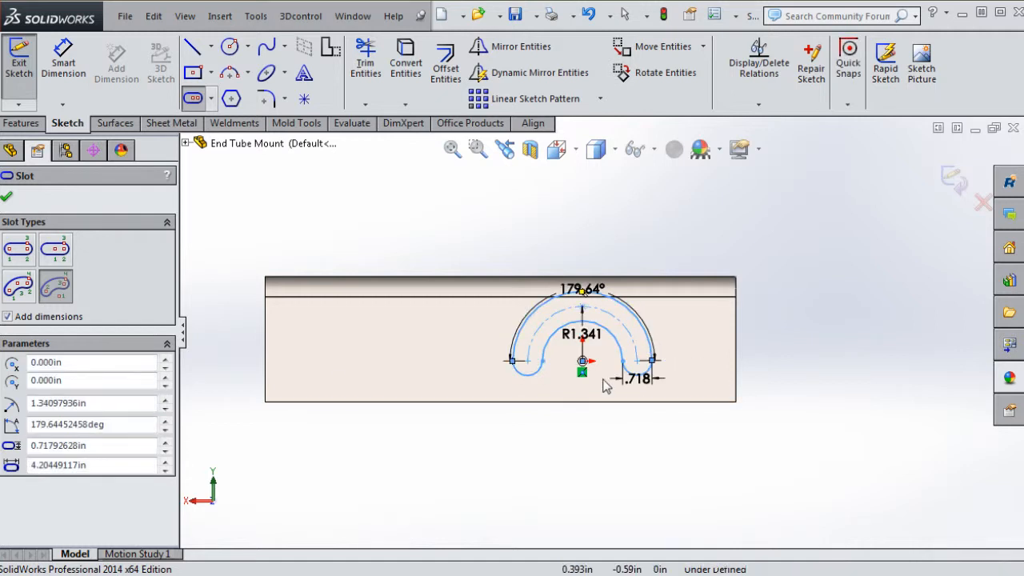
pyautogui.scroll(-3, 610, 336)
pyautogui.press('Escape')
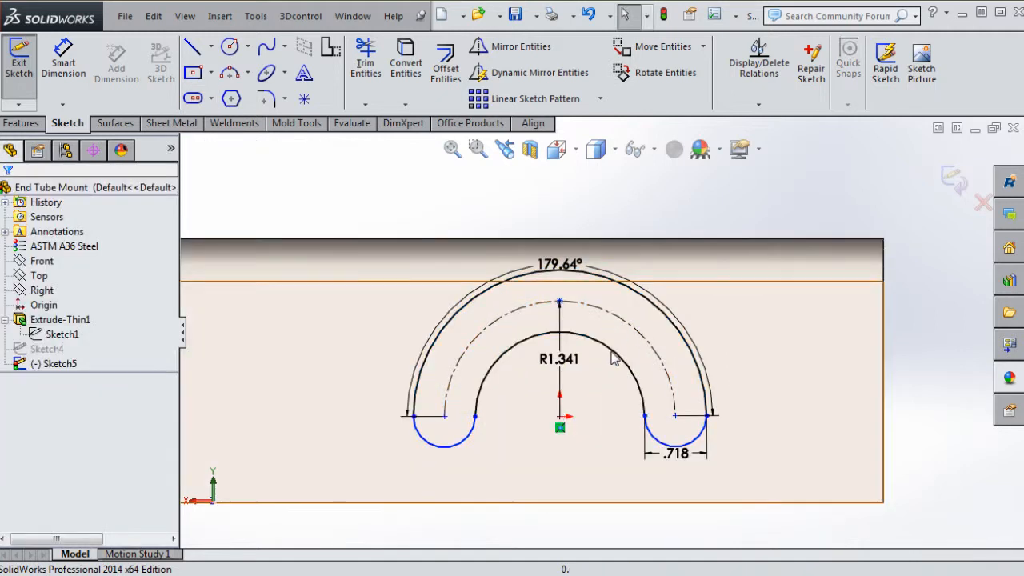
pyautogui.doubleClick(567, 362)
pyautogui.write('1.5')
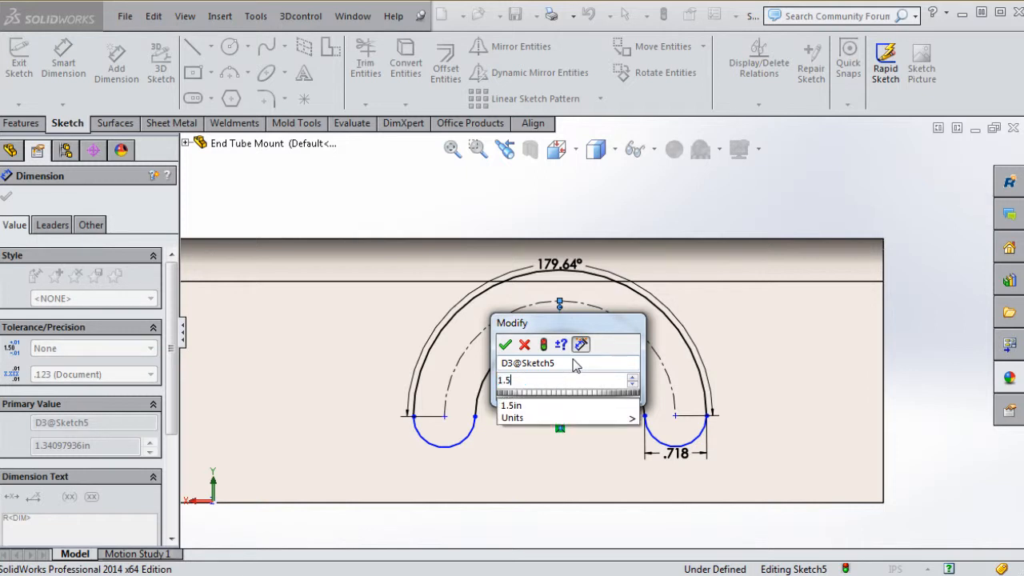
pyautogui.press('Return')
# Set the slot width from .718 to 1 and the arc angle from 179.64° to 180°
pyautogui.doubleClick(701, 454)
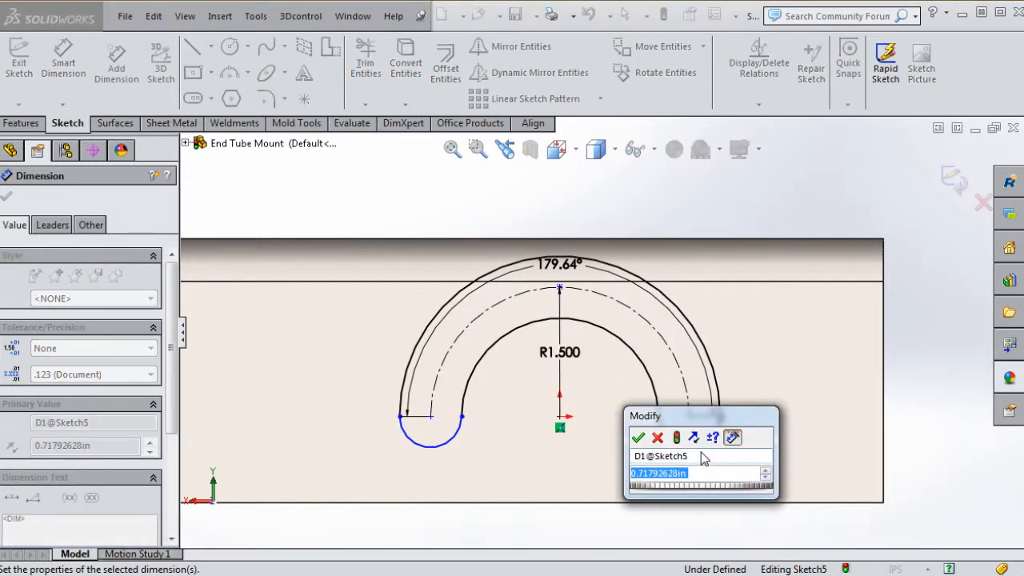
pyautogui.write('1')
pyautogui.press('Return')
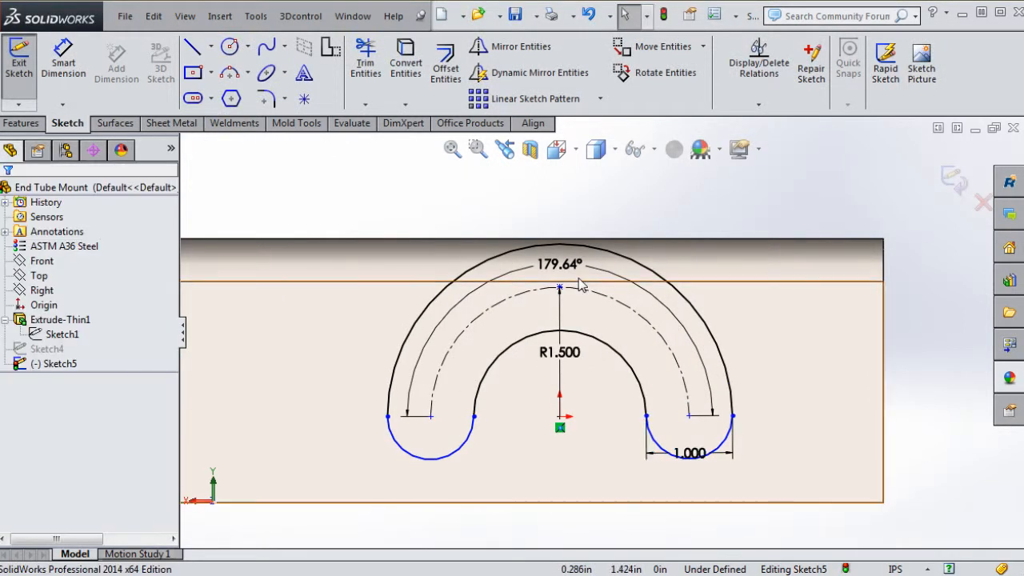
pyautogui.doubleClick(560, 264)
pyautogui.write('180')
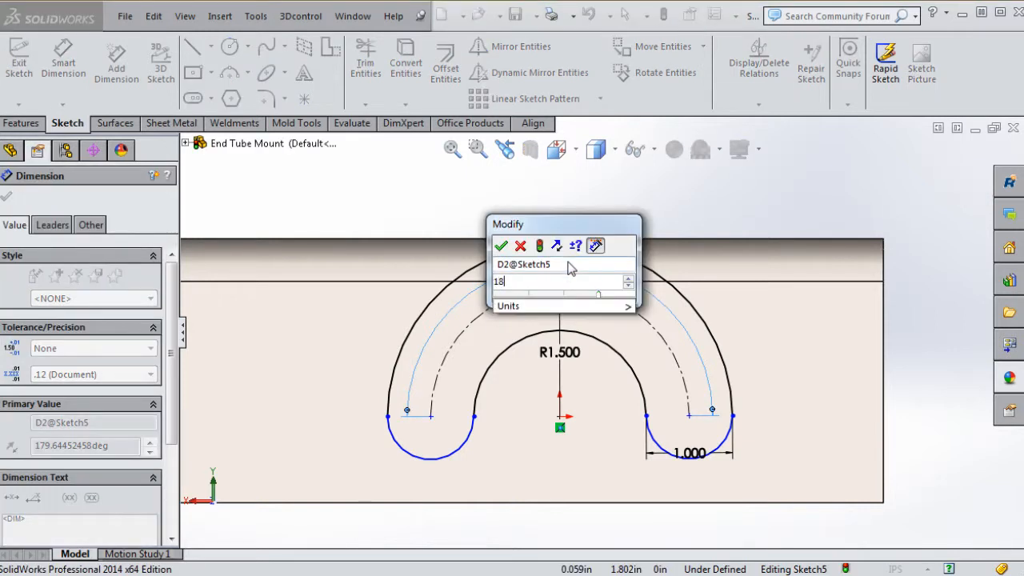
pyautogui.press('Return')
pyautogui.scroll(3, 640, 498)
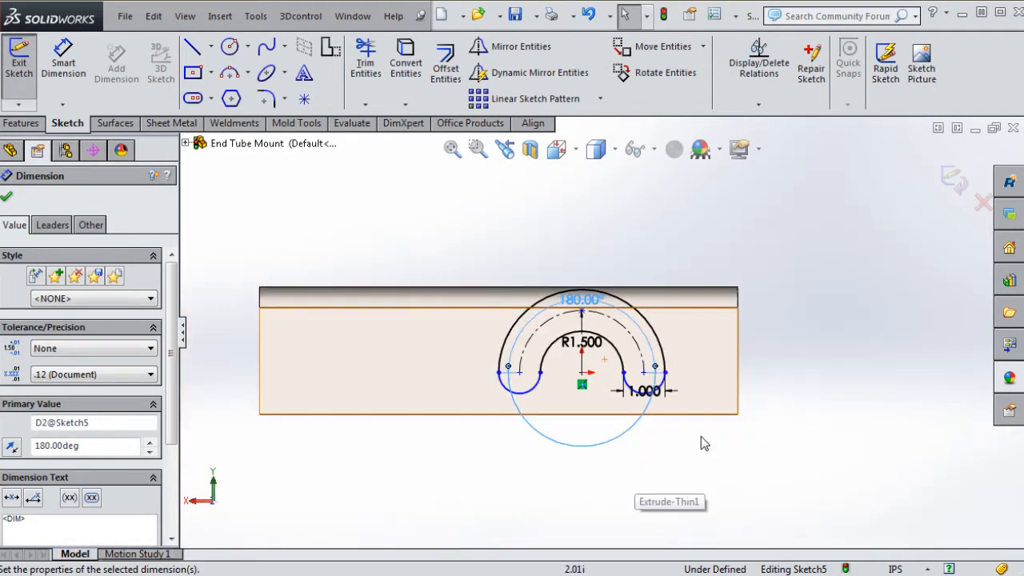
pyautogui.press('Escape')
# Drag the arc slot's end around the arc centre
pyautogui.click(625, 389)
pyautogui.moveTo(626, 398)
pyautogui.mouseDown()
pyautogui.moveTo(613, 389)
pyautogui.moveTo(641, 376)
pyautogui.moveTo(636, 406)
pyautogui.moveTo(652, 360)
pyautogui.moveTo(649, 379)
pyautogui.moveTo(656, 368)
pyautogui.mouseUp()
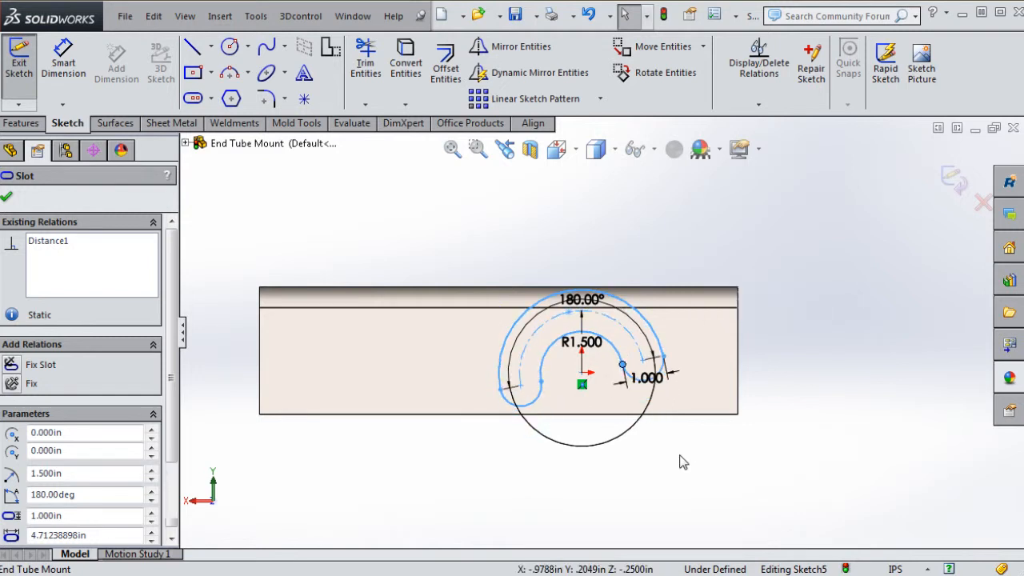
pyautogui.click(679, 460)
pyautogui.scroll(-5, 661, 372)
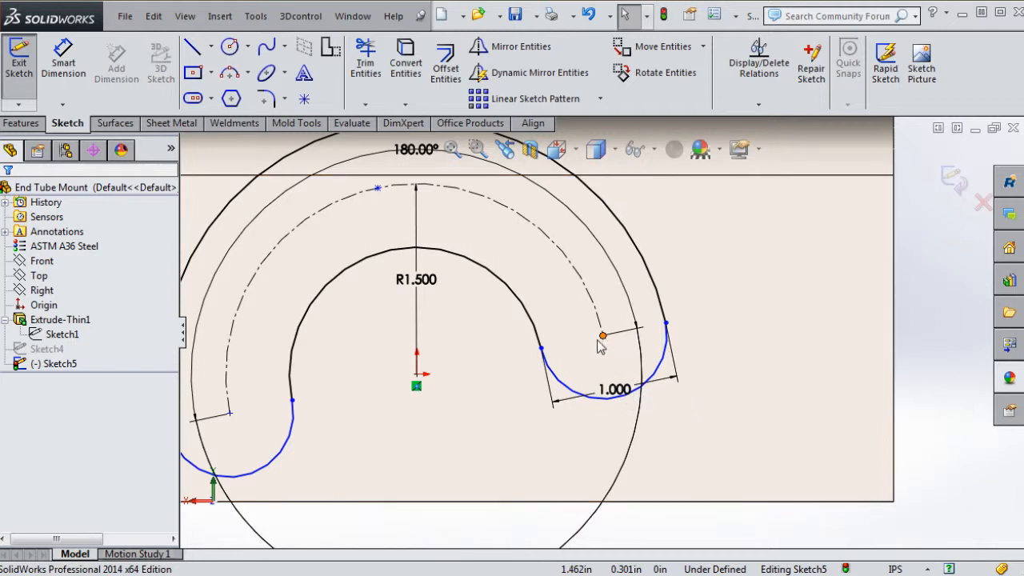
# Add a Horizontal relation between the part origin and the slot's arc endpoint
pyautogui.click(598, 340)
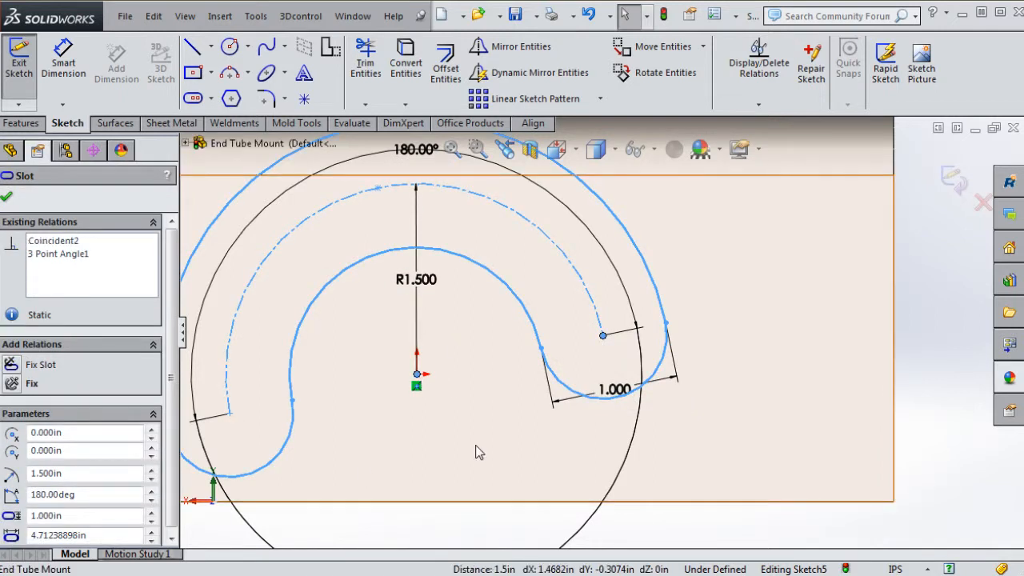
pyautogui.click(188, 144)
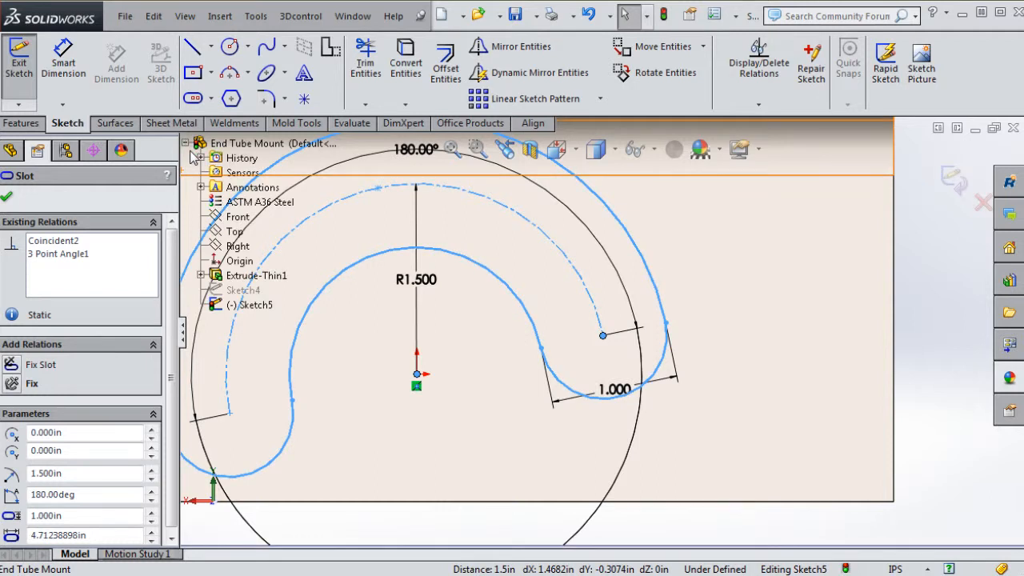
pyautogui.click(239, 262)
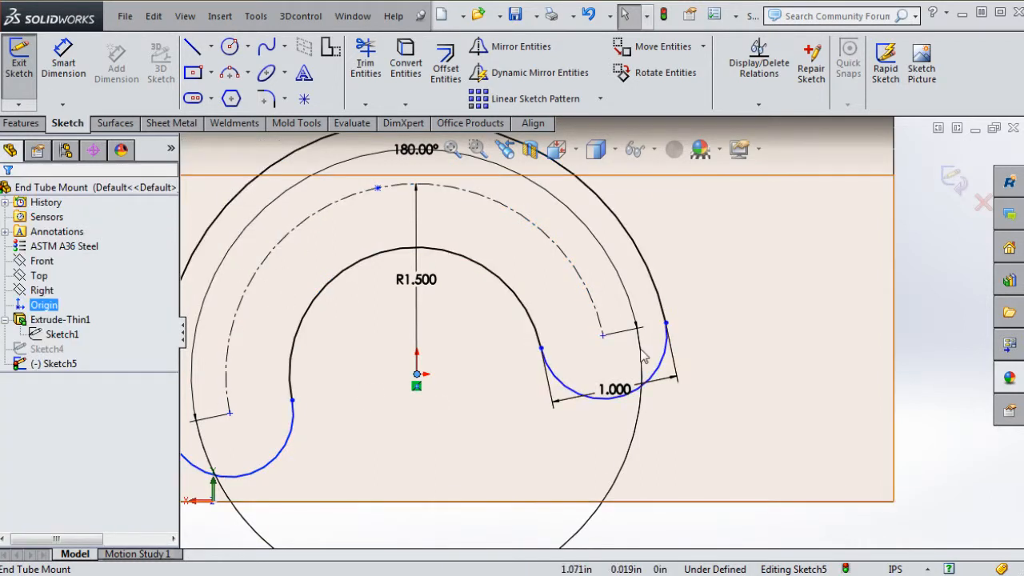
pyautogui.keyDown('ctrl'); pyautogui.click(604, 337); pyautogui.keyUp('ctrl')
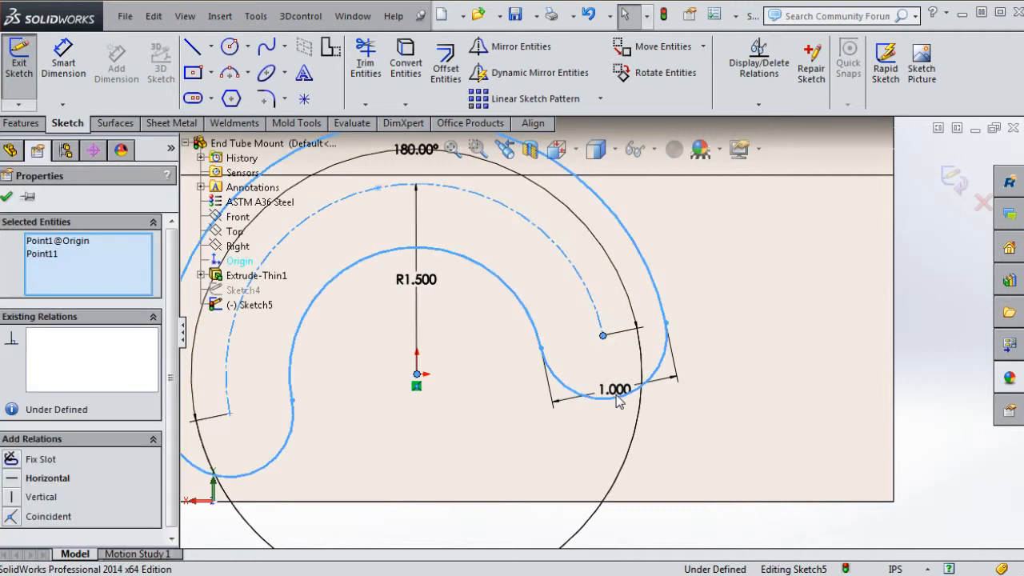
pyautogui.click(32, 479)
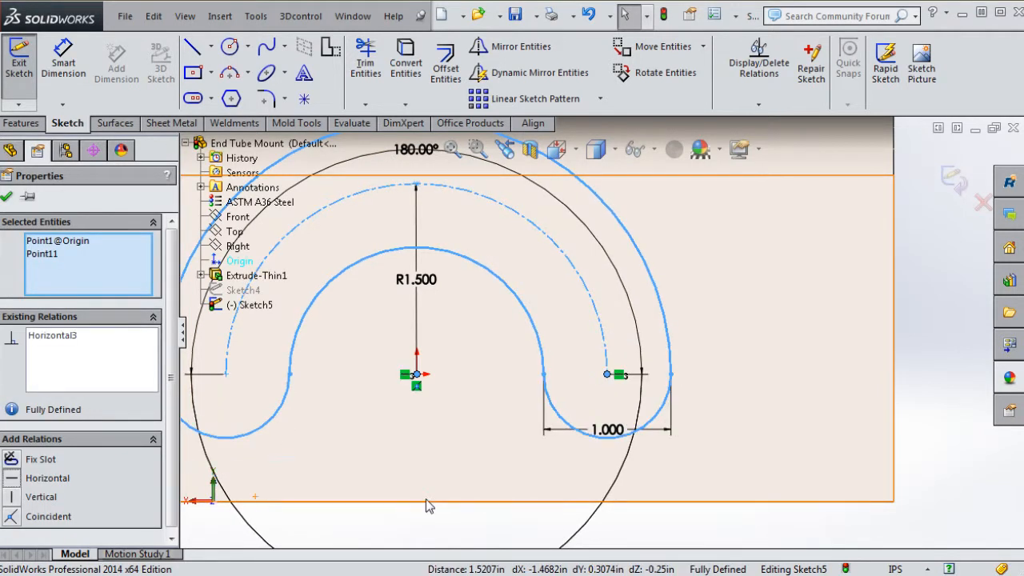
pyautogui.press('Escape')
# Box-select the fully defined half-circle arc slot and its dimensions and delete them
pyautogui.scroll(10, 620, 460)
pyautogui.scroll(2, 635, 407)
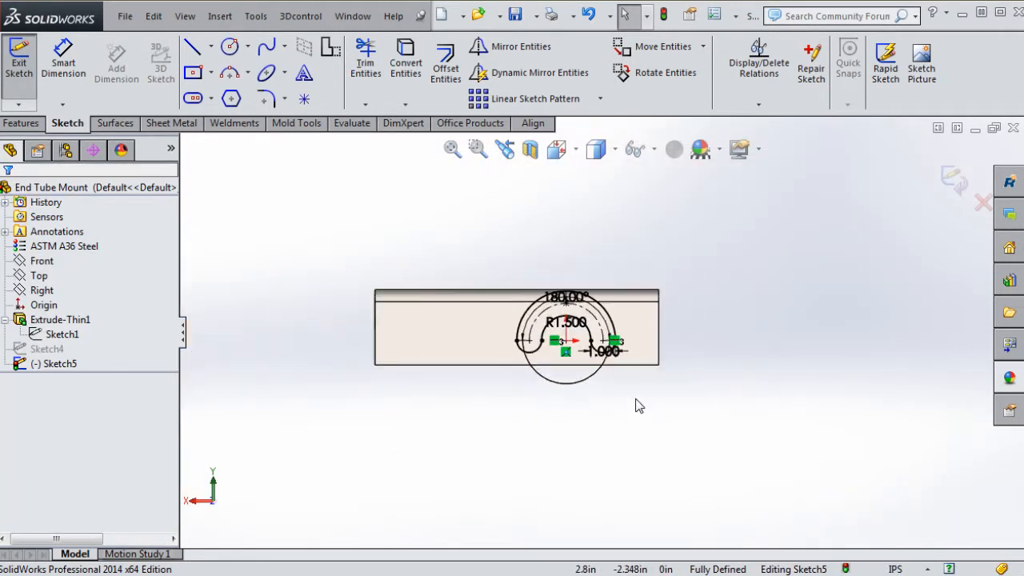
pyautogui.scroll(-5, 652, 356)
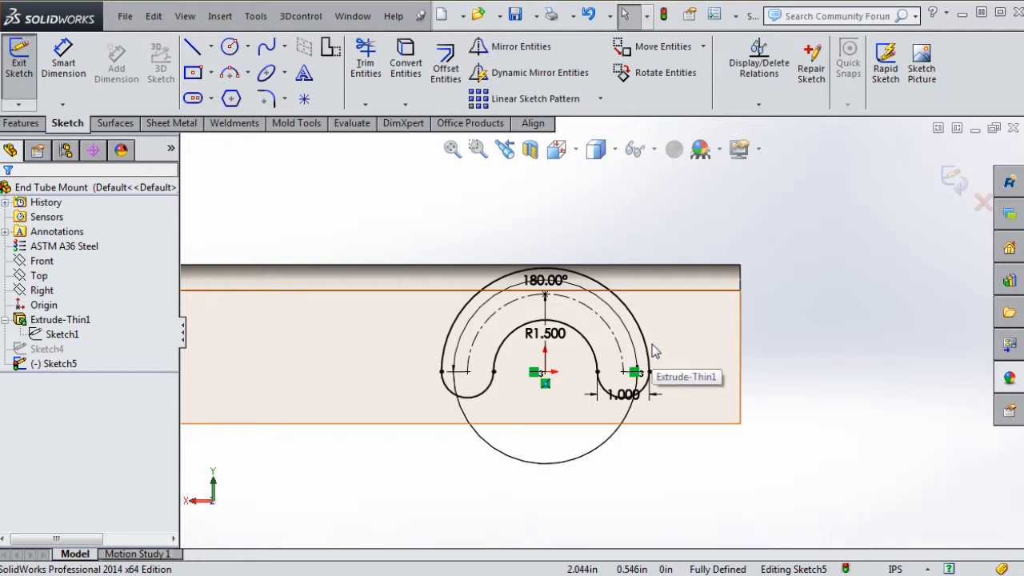
pyautogui.scroll(2, 606, 270)
pyautogui.moveTo(446, 230); pyautogui.dragTo(681, 456)
pyautogui.press('Delete')
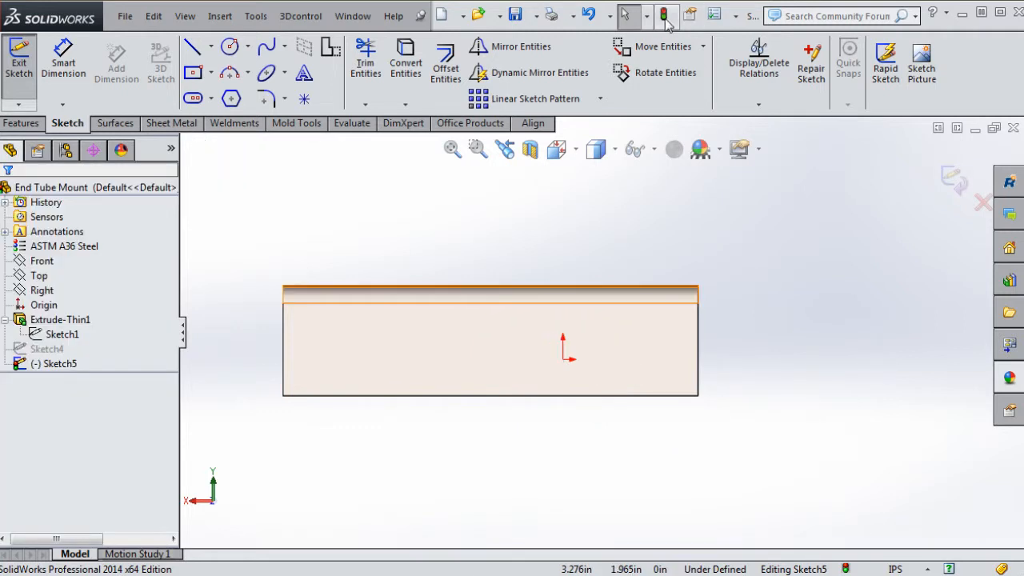
# Leave the emptied slot sketch and unsuppress Sketch4
pyautogui.click(666, 19)
pyautogui.click(42, 352)
pyautogui.rightClick(44, 352)
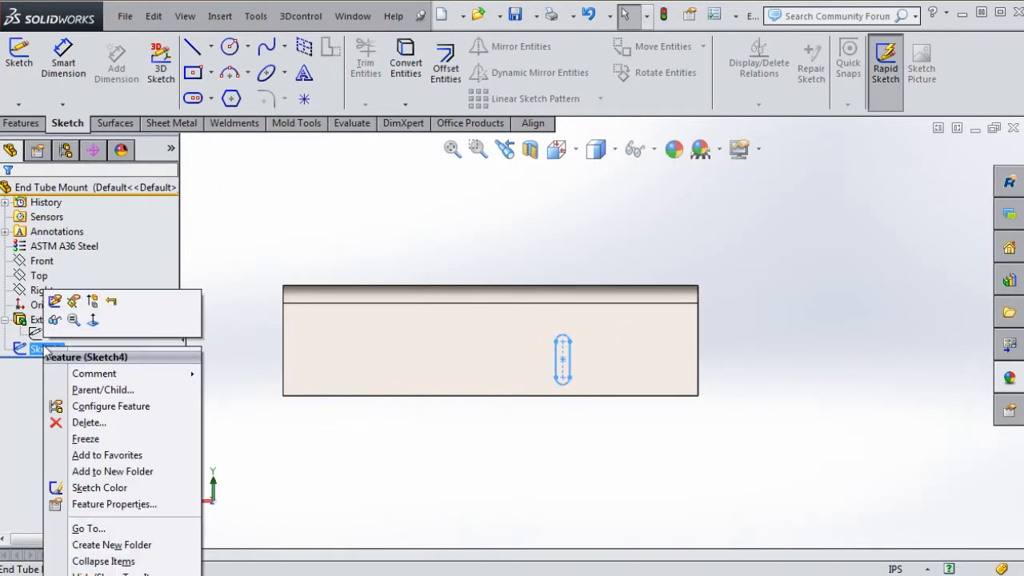
pyautogui.click(87, 311)
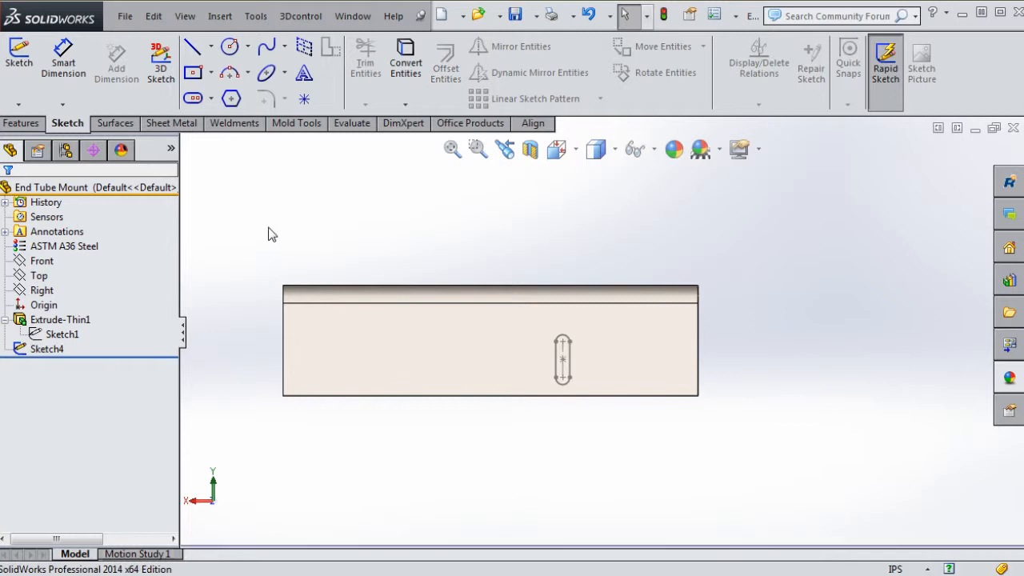
# Cut-extrude the Sketch4 straight slot through the bracket wall with end condition Up To Next
pyautogui.click(58, 353)
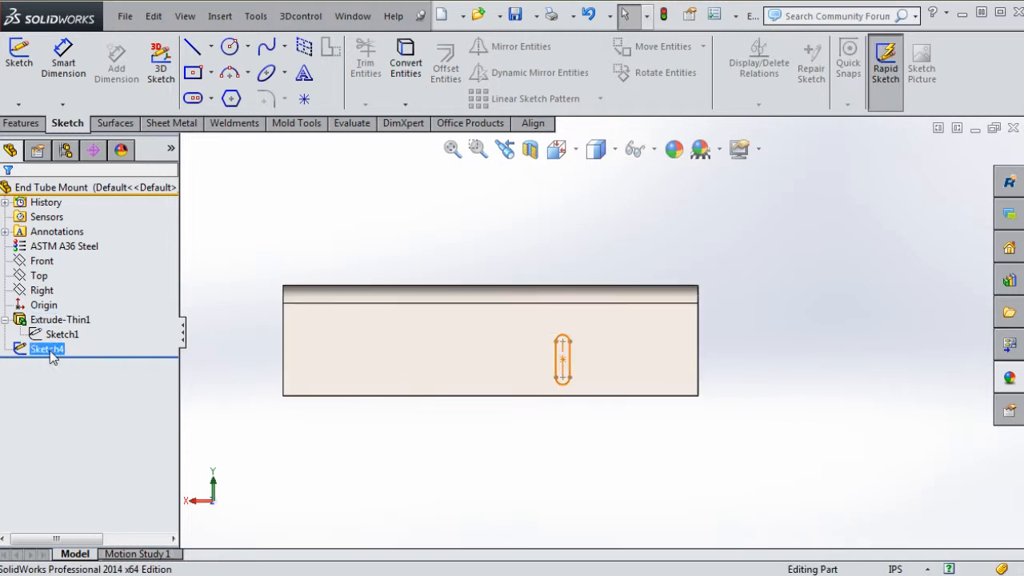
pyautogui.click(21, 122)
pyautogui.click(249, 69)
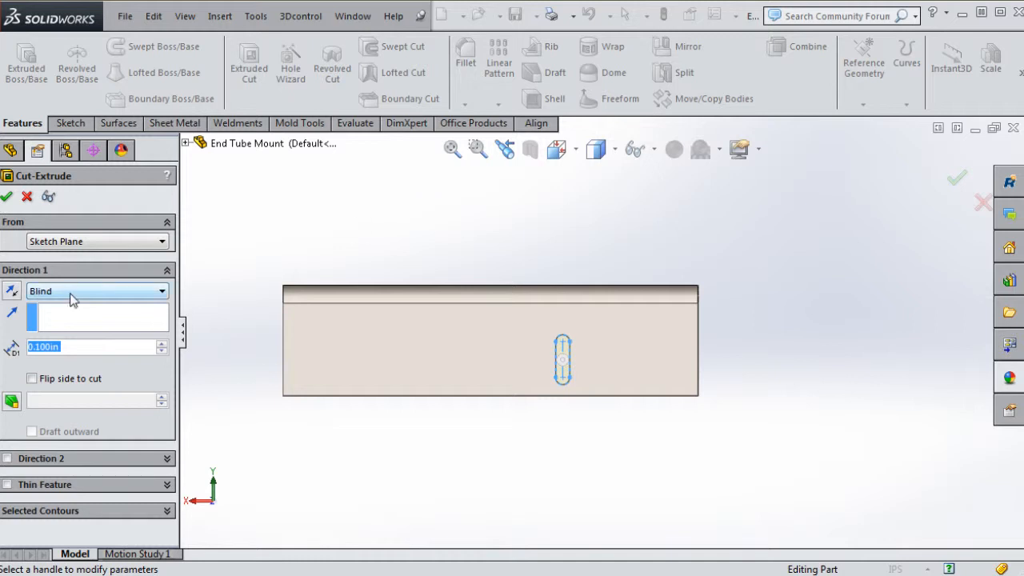
pyautogui.click(71, 294)
pyautogui.click(71, 336)
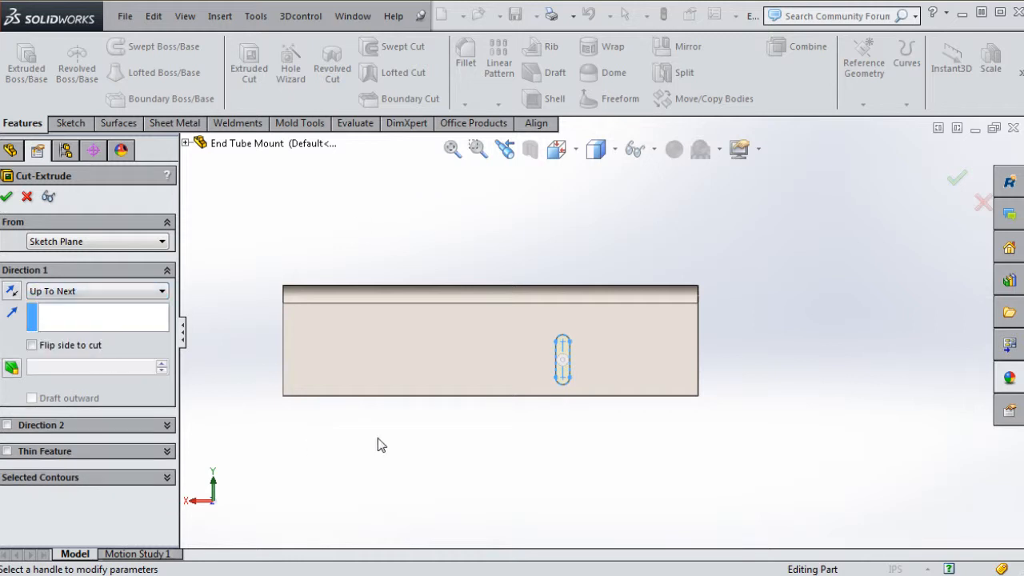
pyautogui.click(8, 195)
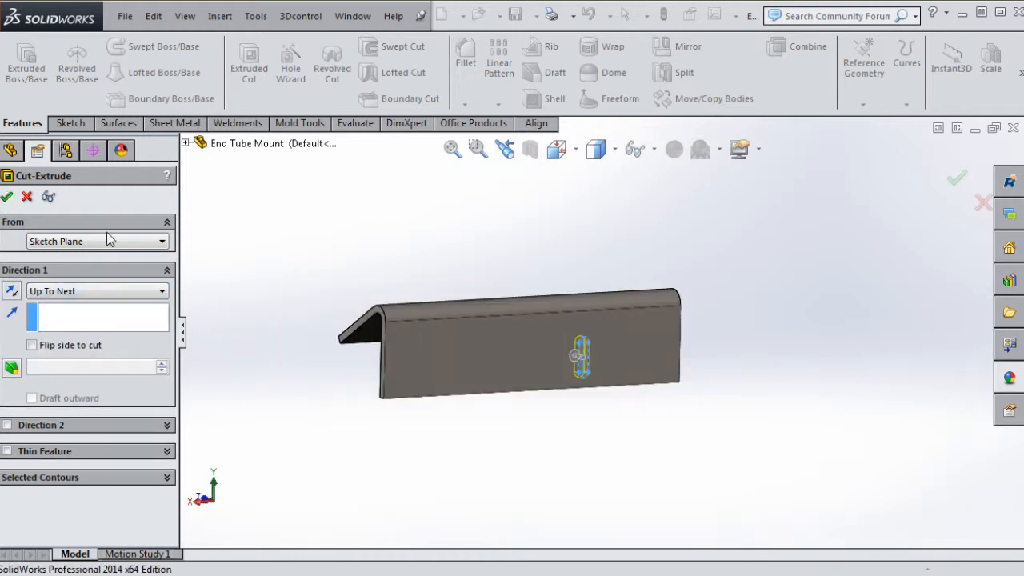